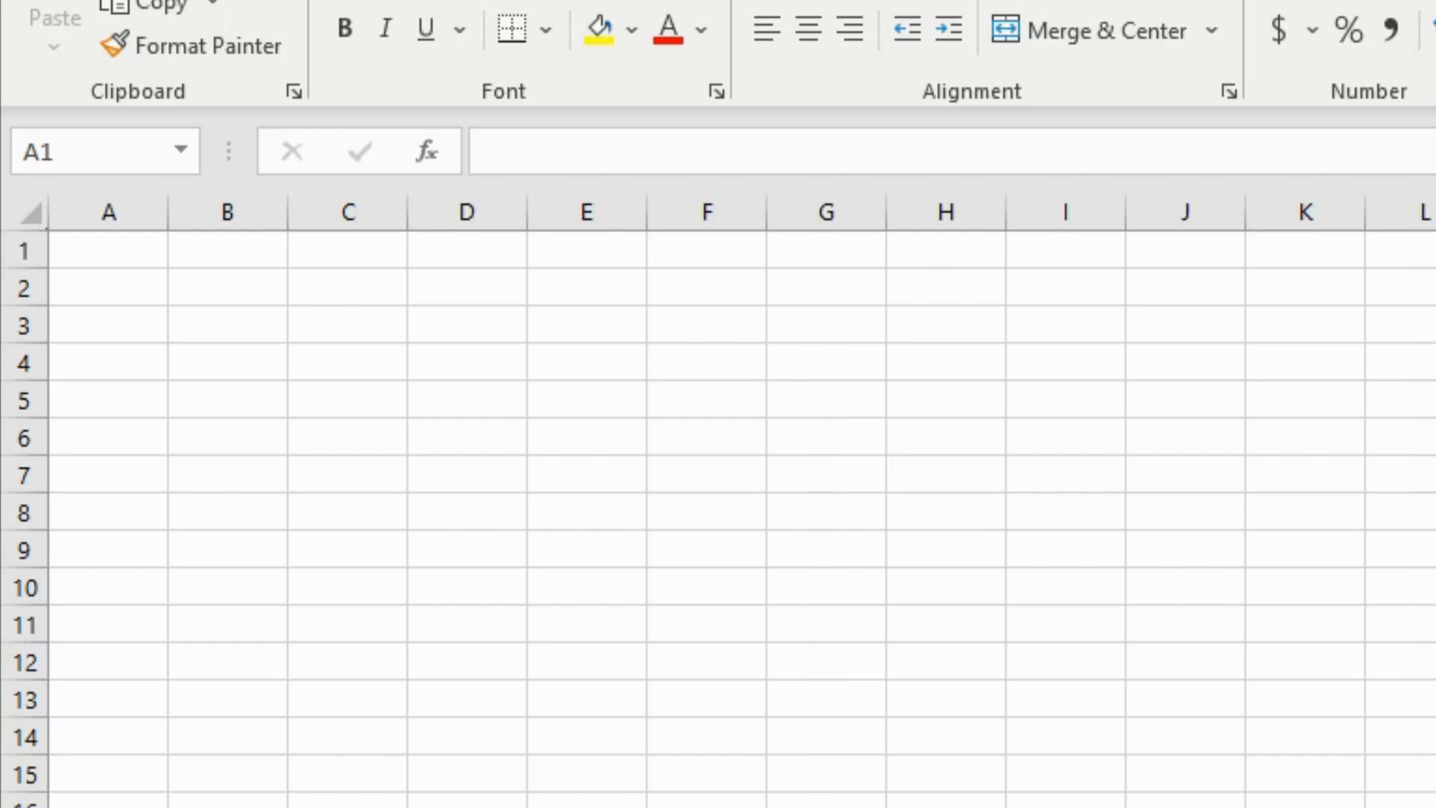
- Enter the value 5 in cell A1
{"action": "left_click", "coordinate": [132, 263]}
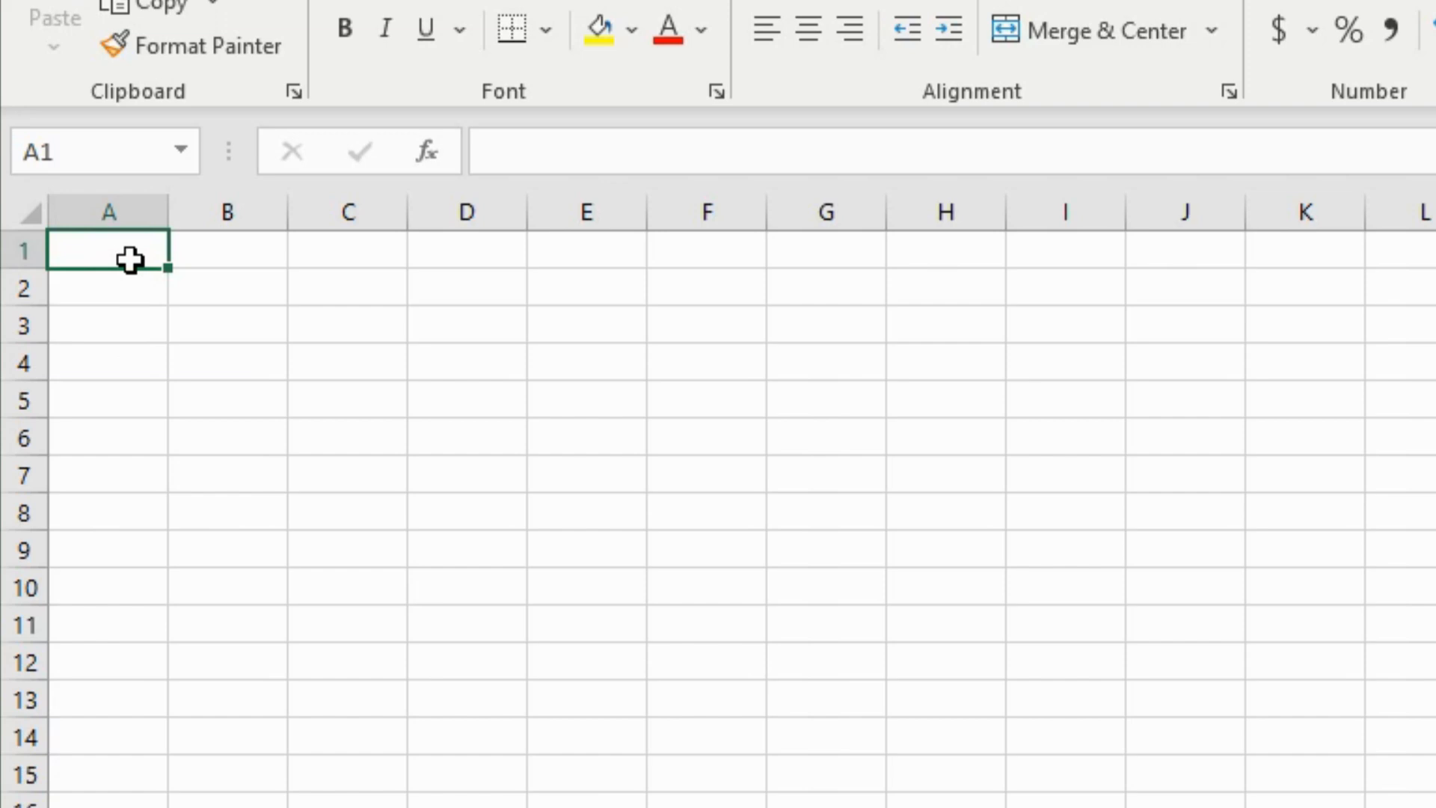
{"action": "type", "text": "5"}
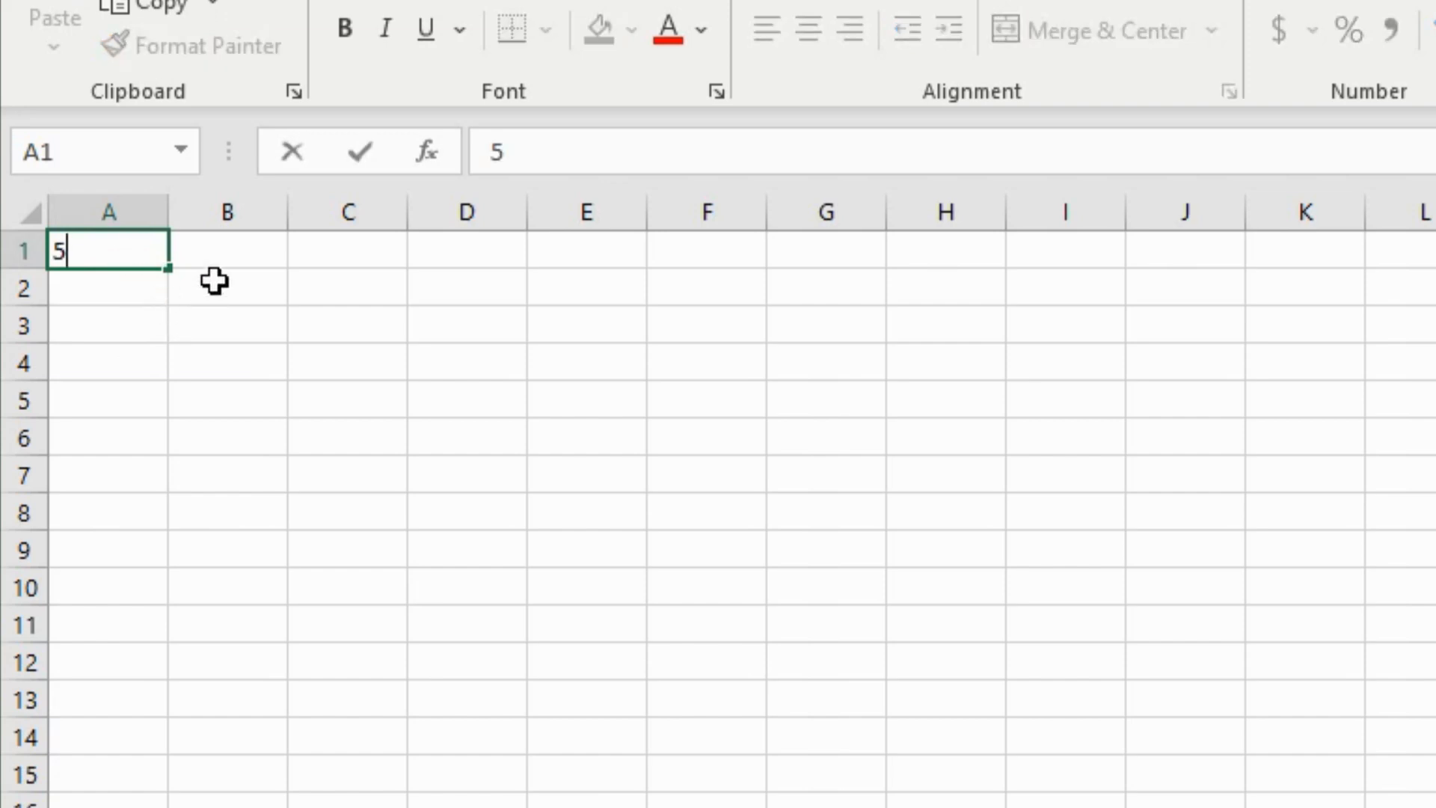
{"action": "left_click", "coordinate": [244, 249]}
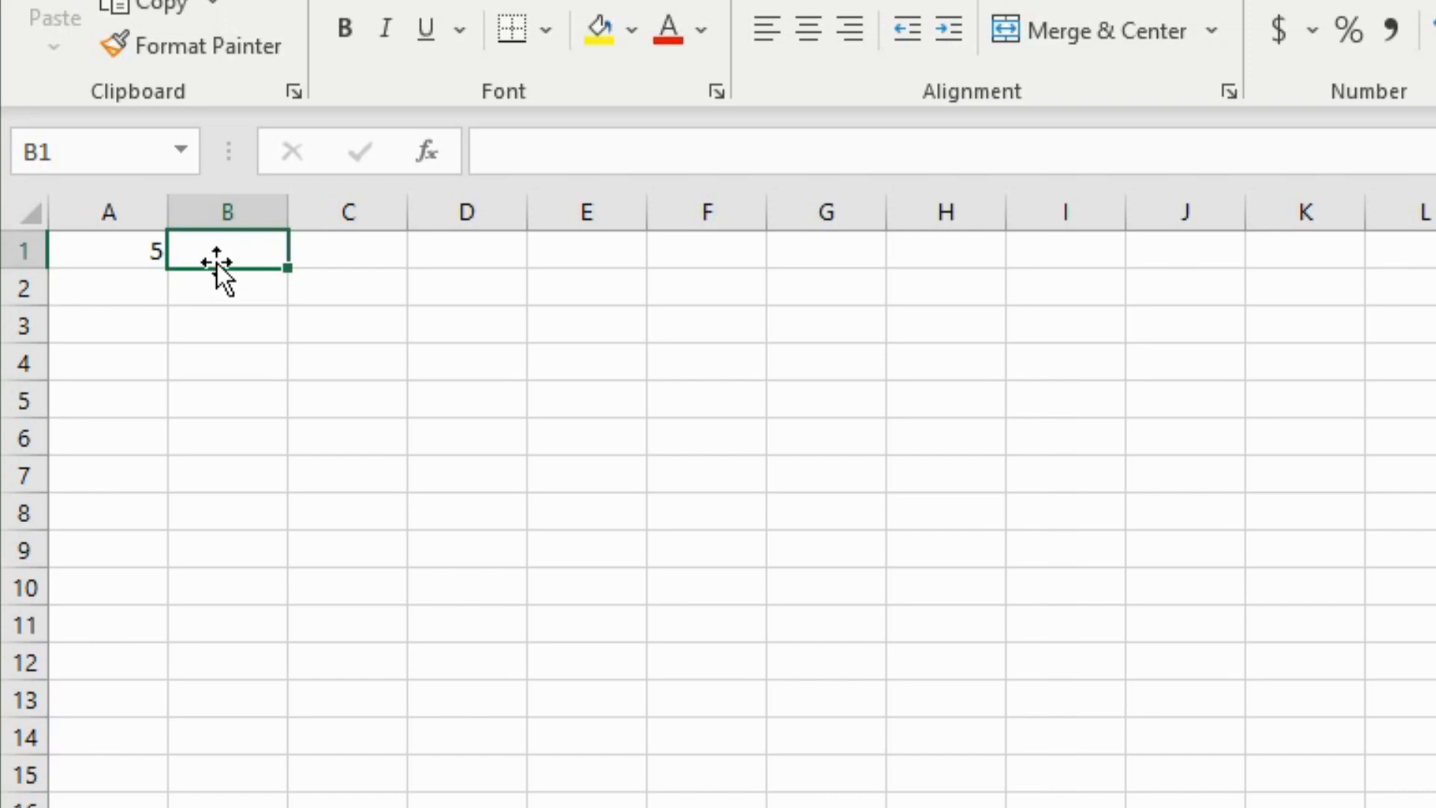
- Begin an IF formula in B1 so it reads =IF(
{"action": "type", "text": "="}
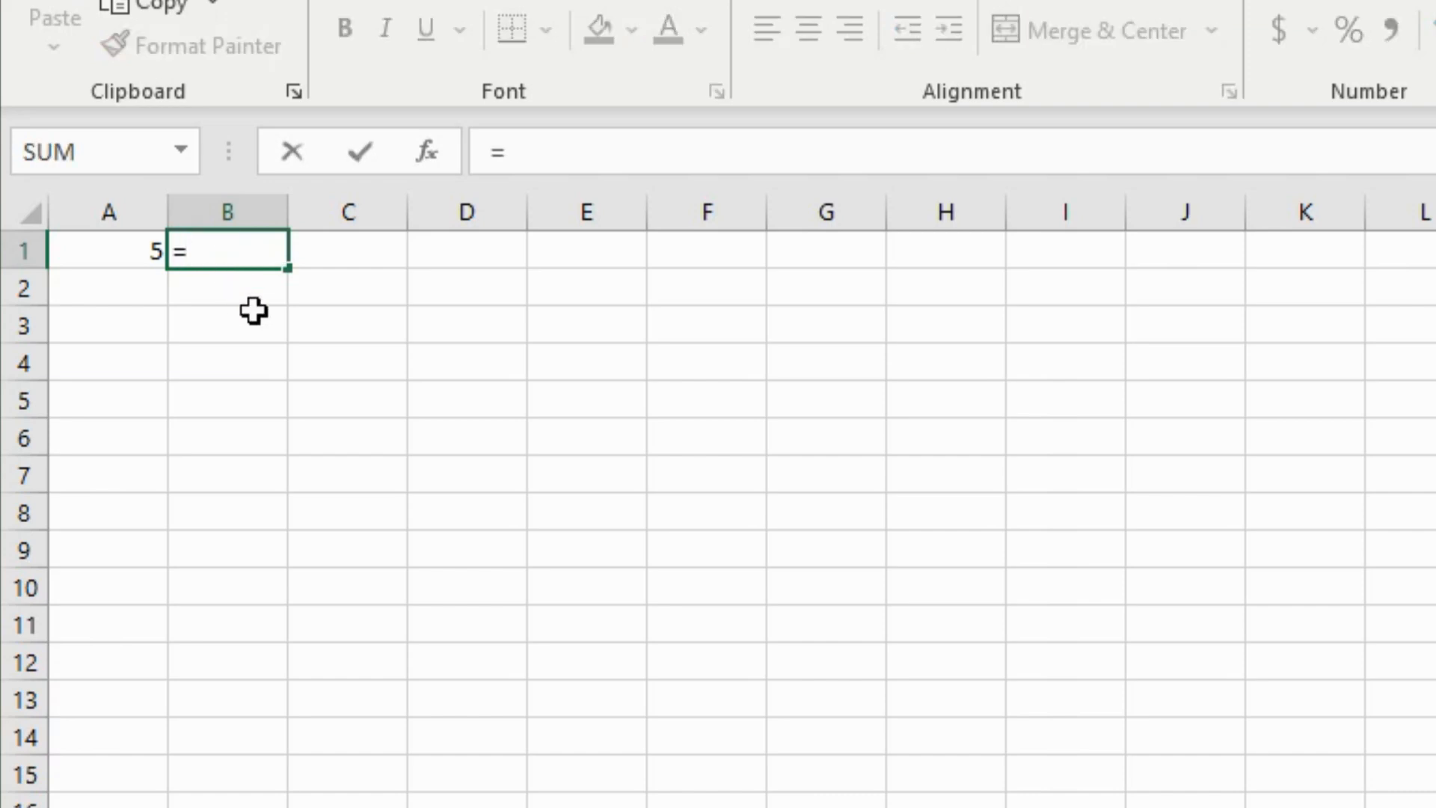
{"action": "left_click", "coordinate": [539, 150]}
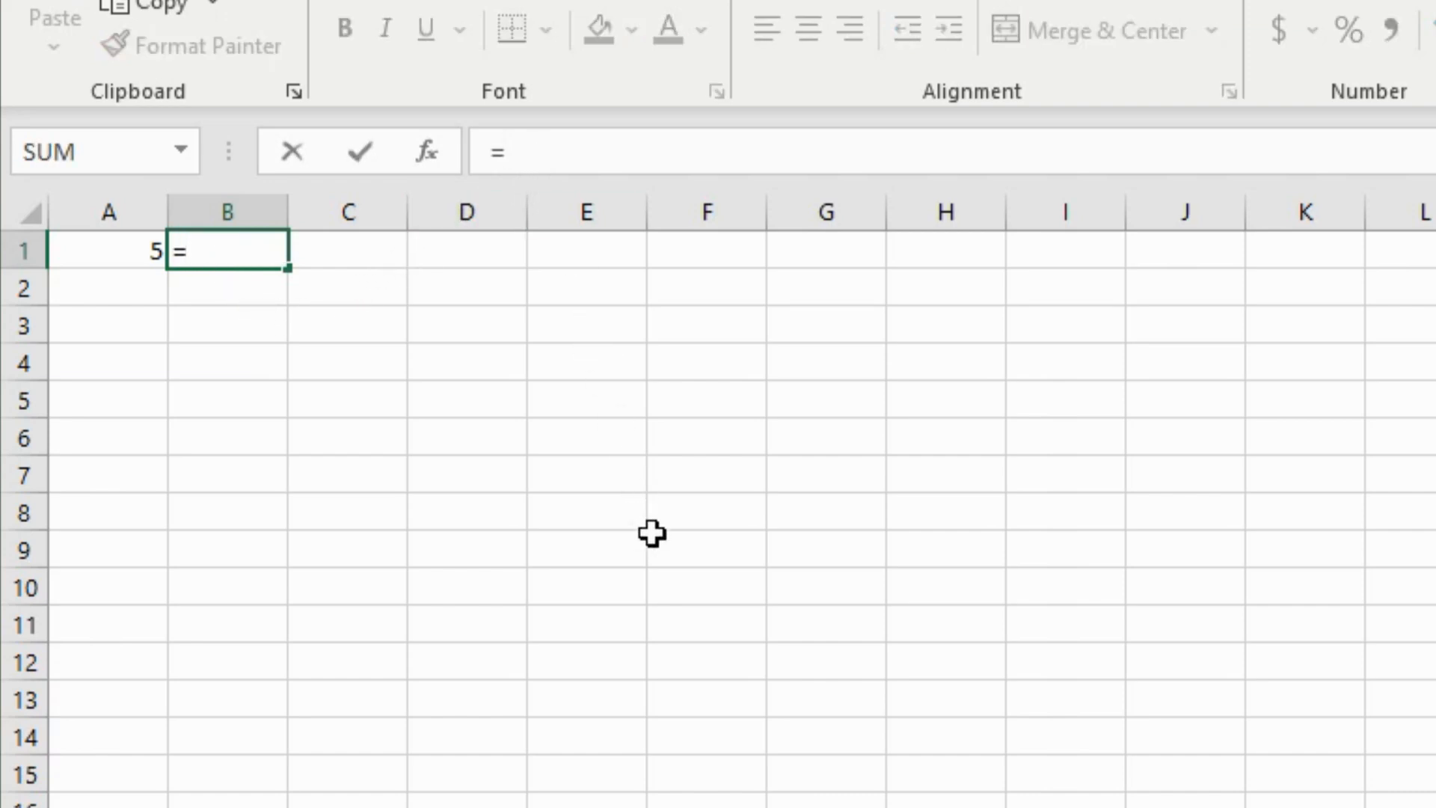
{"action": "type", "text": "IF"}
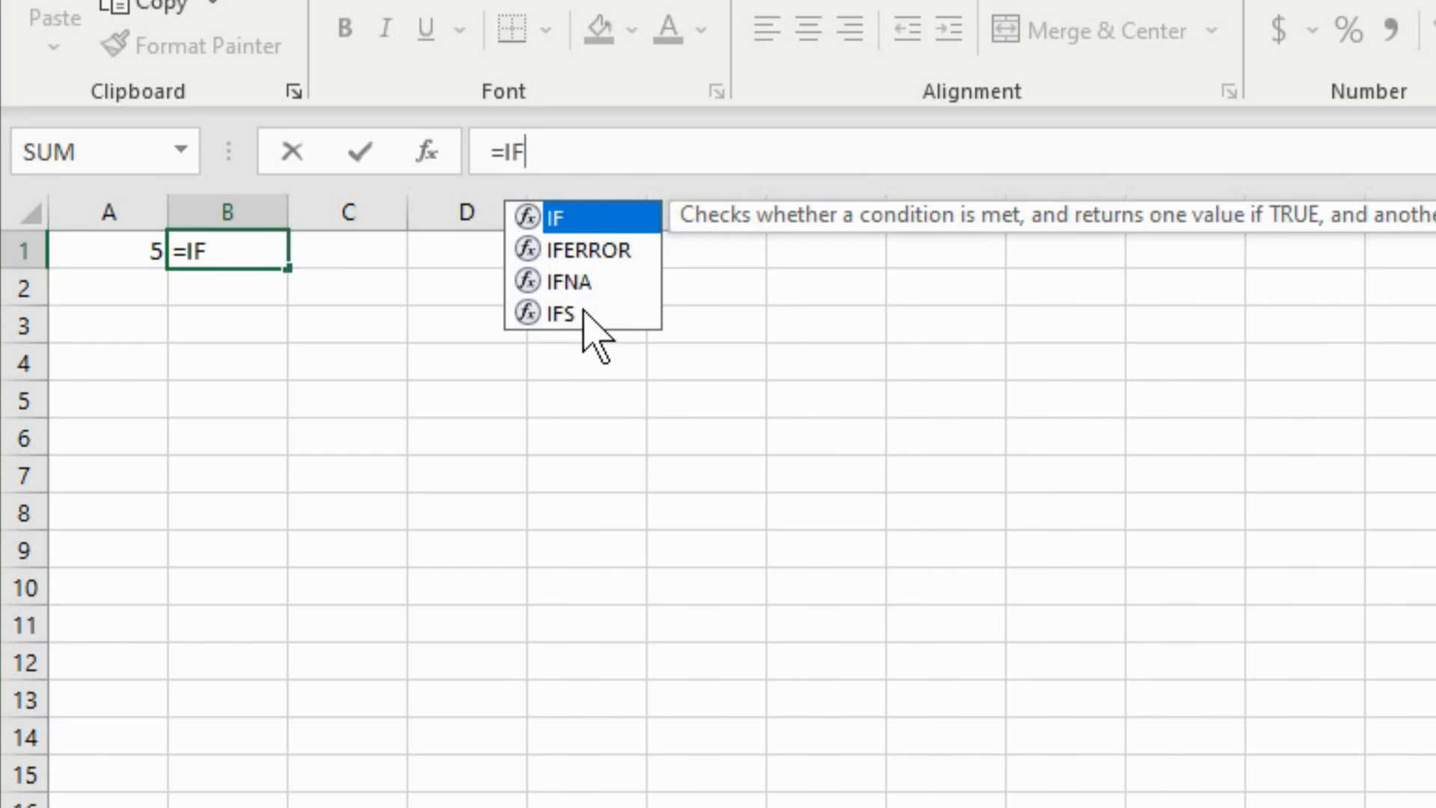
{"action": "double_click", "coordinate": [582, 224]}
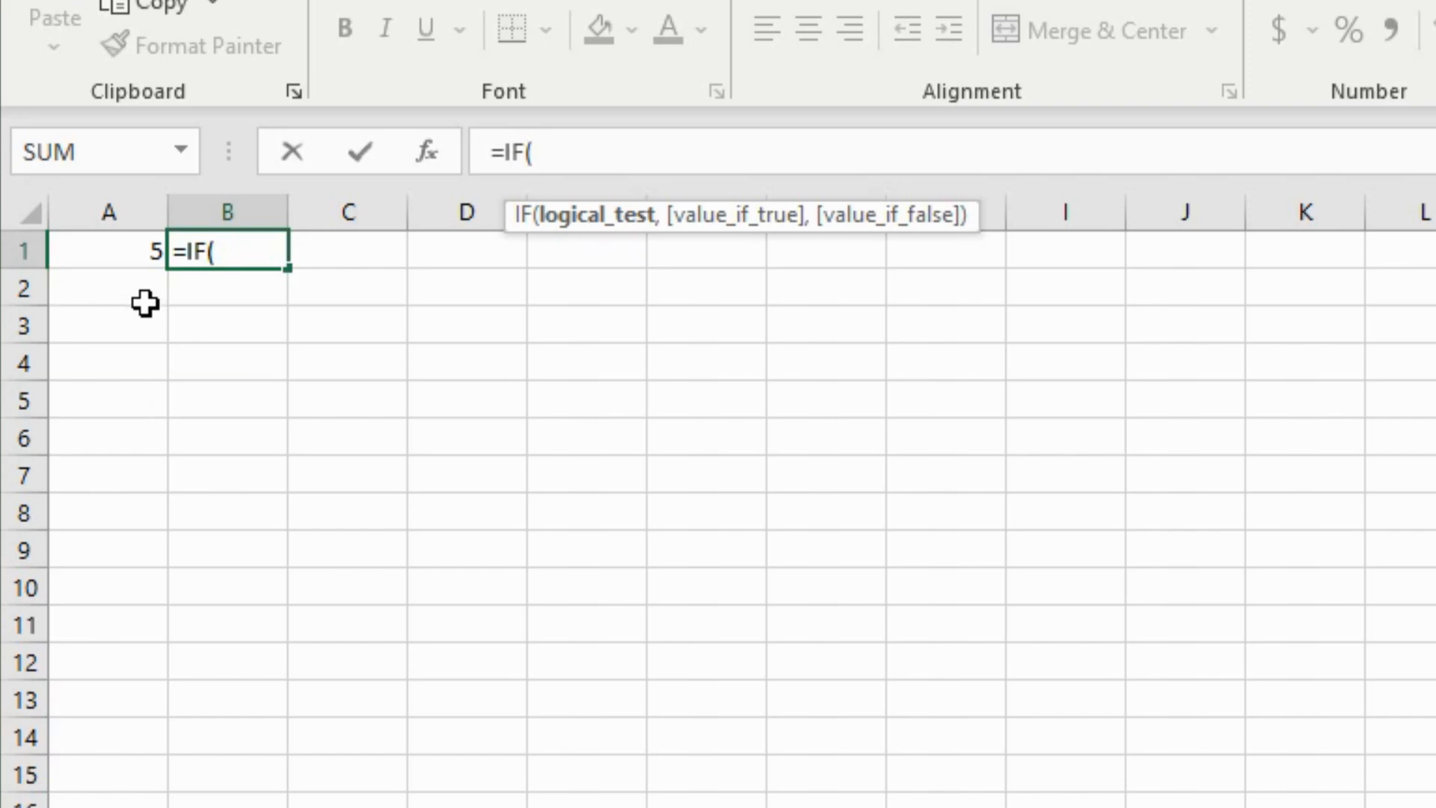
- Use A1 as the tested value and compare it for equality with 10
{"action": "left_click", "coordinate": [135, 253]}
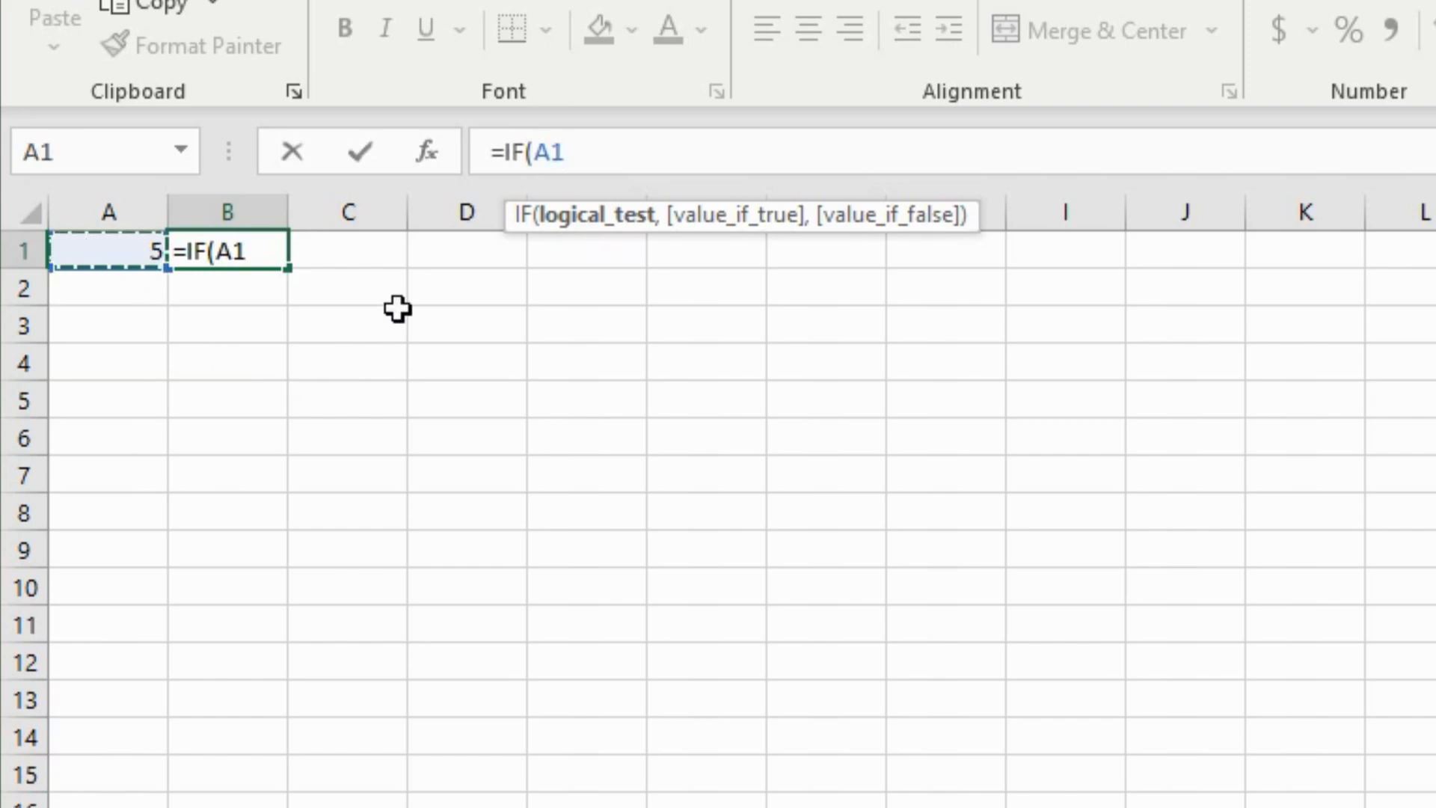
{"action": "type", "text": "<"}
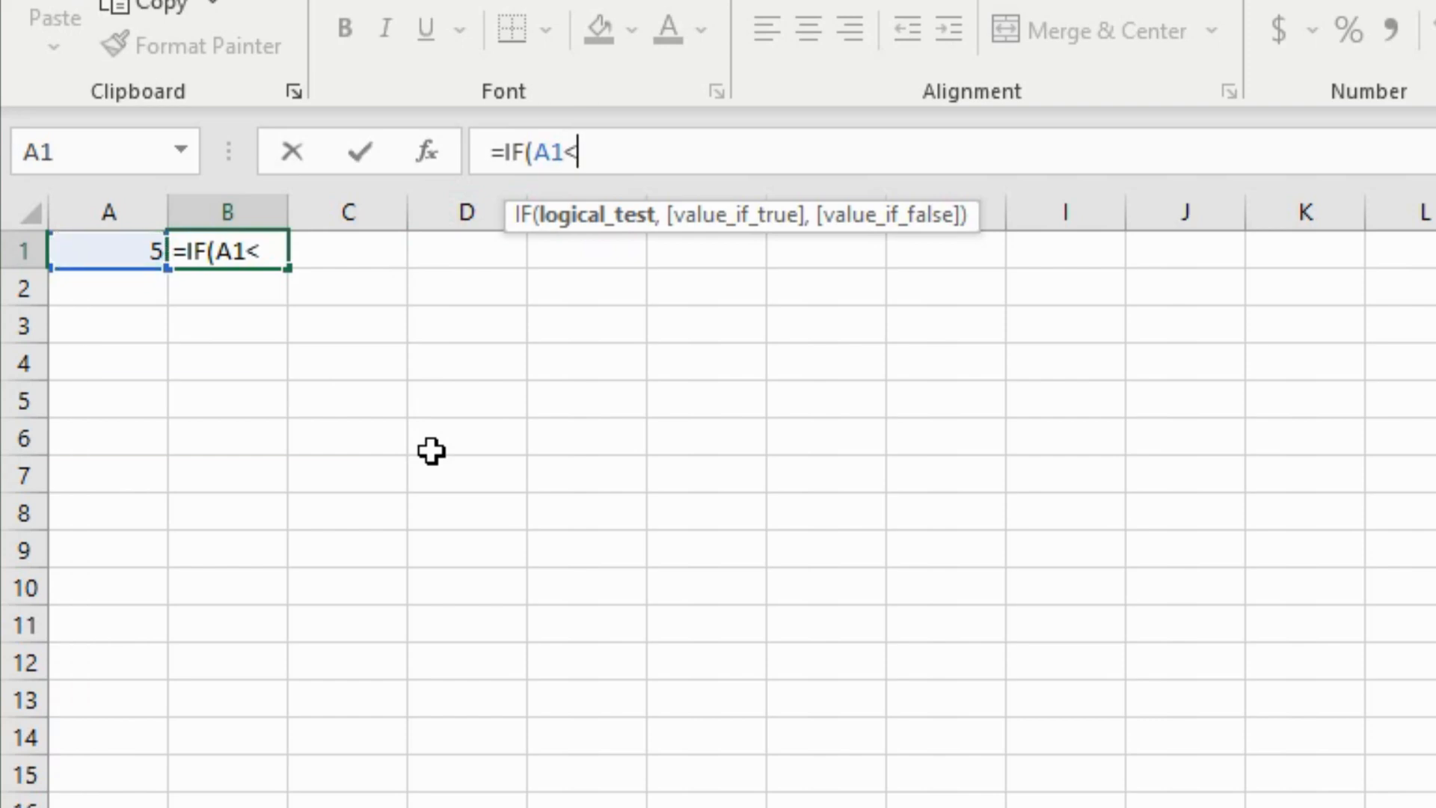
{"action": "type", "text": "10"}
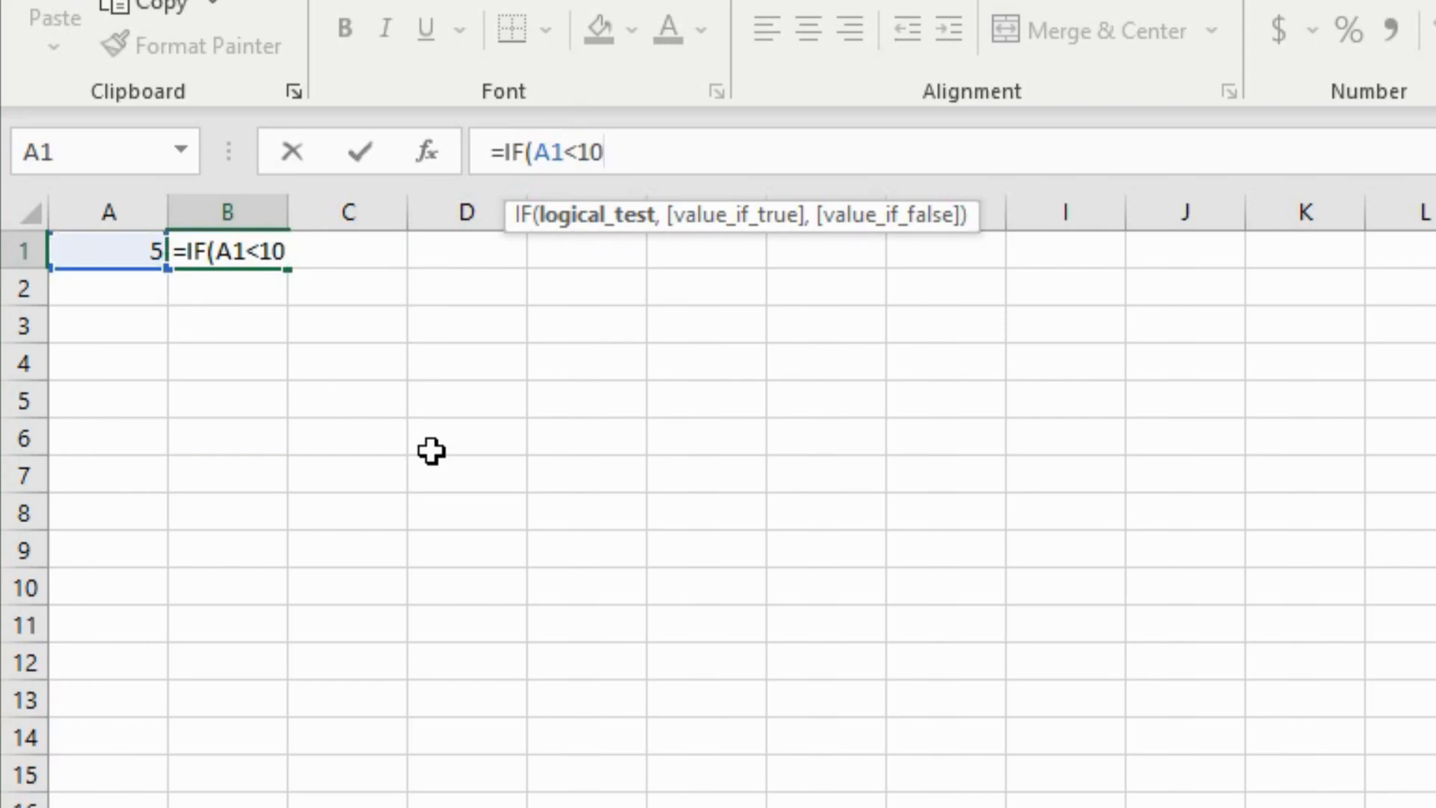
{"action": "left_click", "coordinate": [577, 152]}
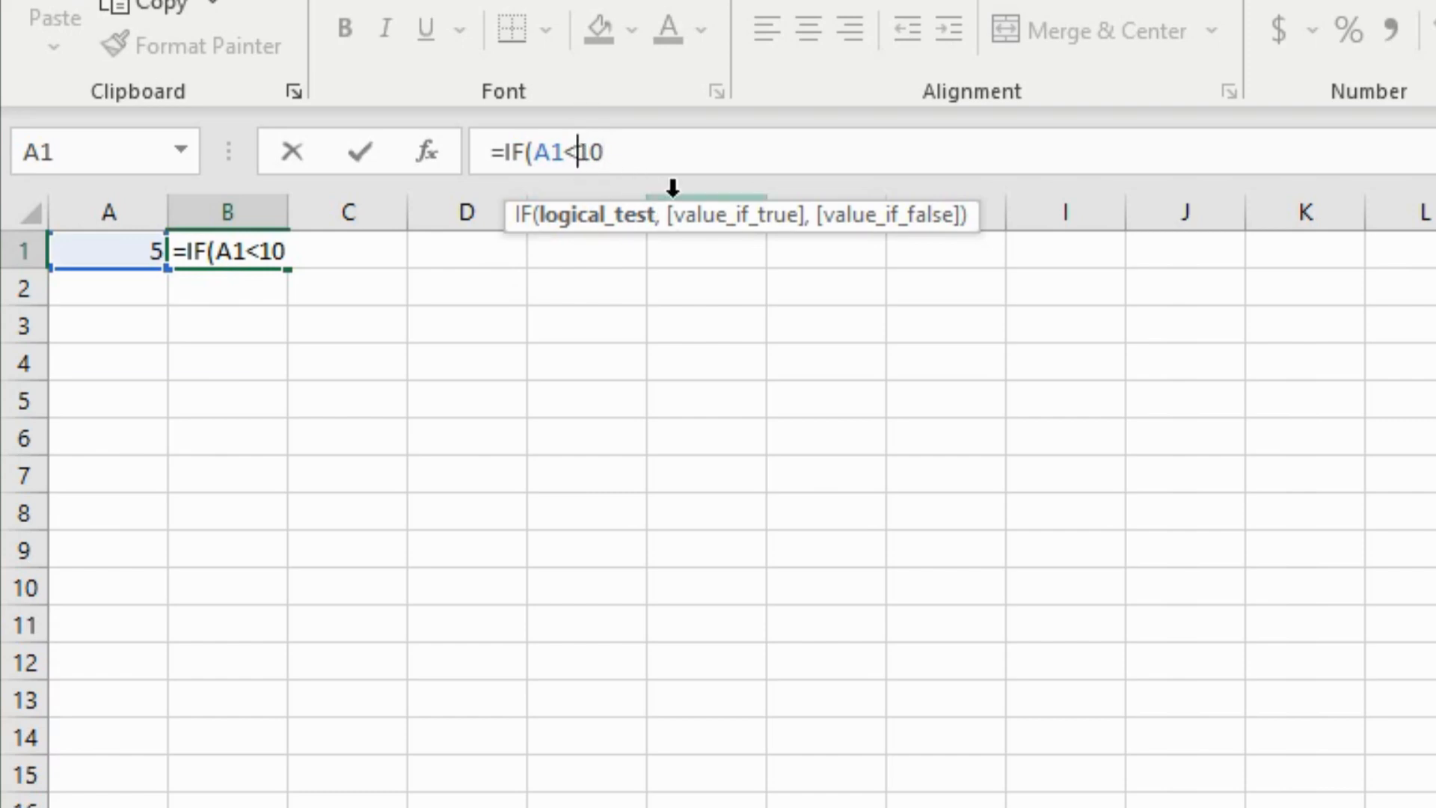
{"action": "type", "text": "="}
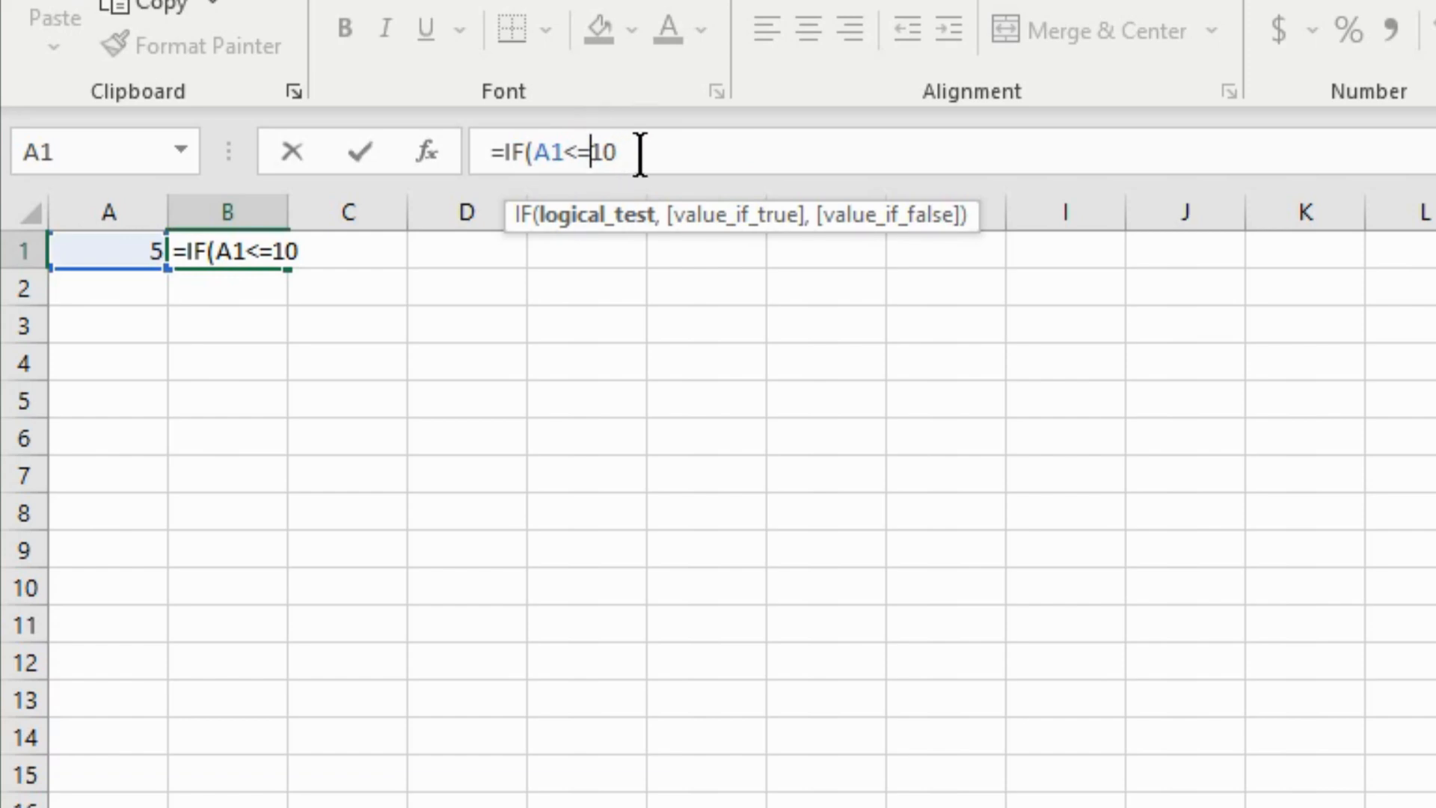
{"action": "key", "text": "BackSpace"}
{"action": "key", "text": "BackSpace"}
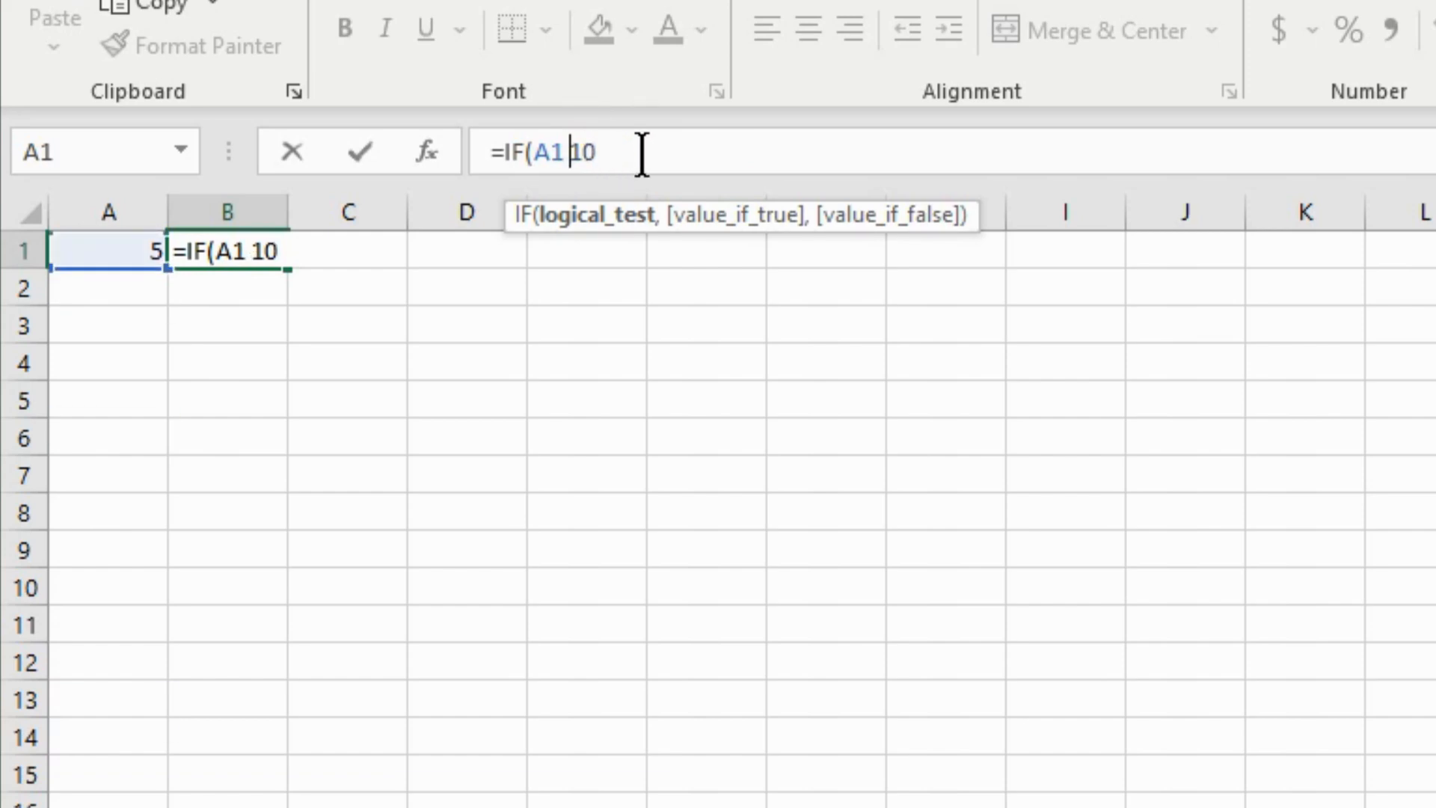
{"action": "type", "text": "==="}
{"action": "key", "text": "BackSpace"}
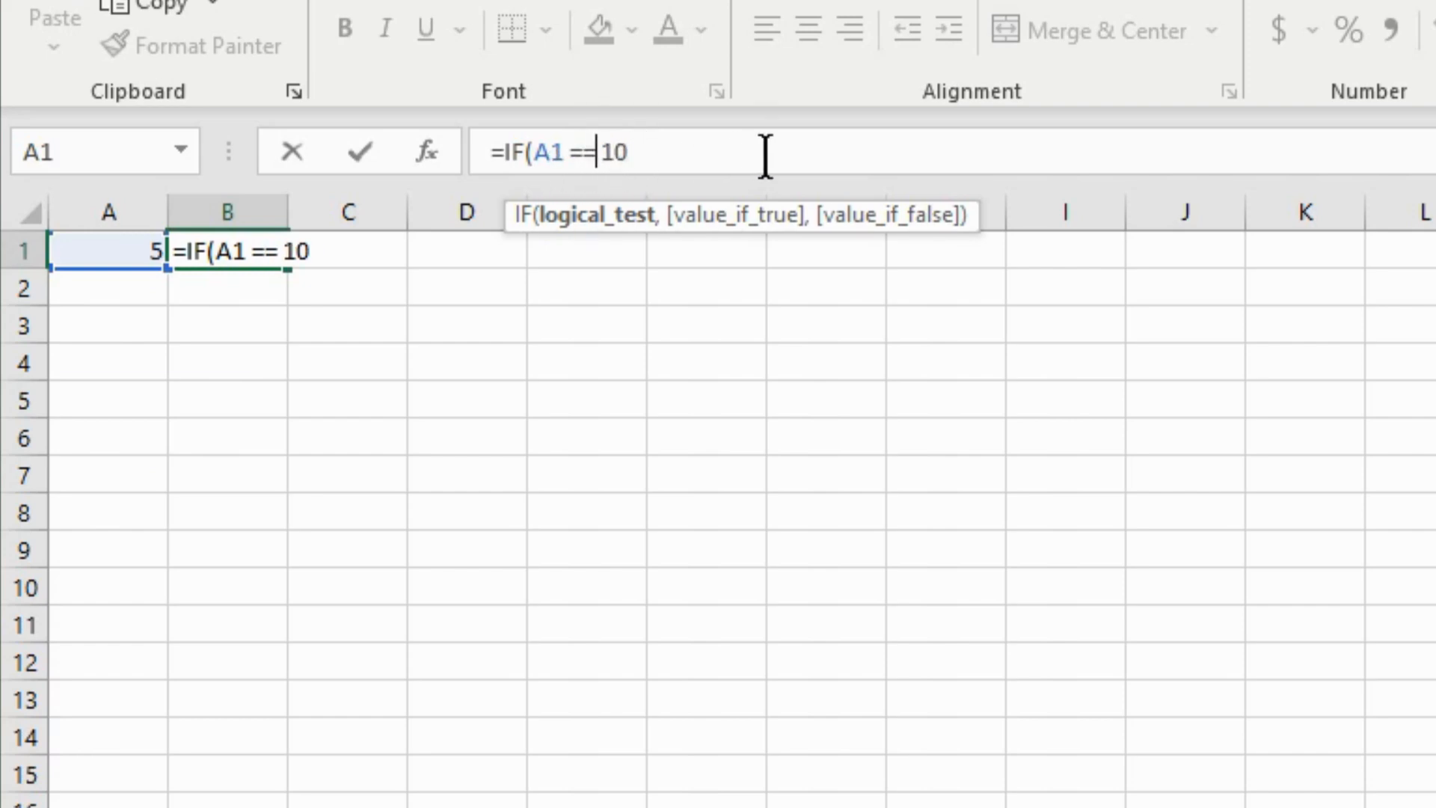
- Add true and false as the IF formula's result arguments
{"action": "left_click", "coordinate": [647, 151]}
{"action": "type", "text": ","}
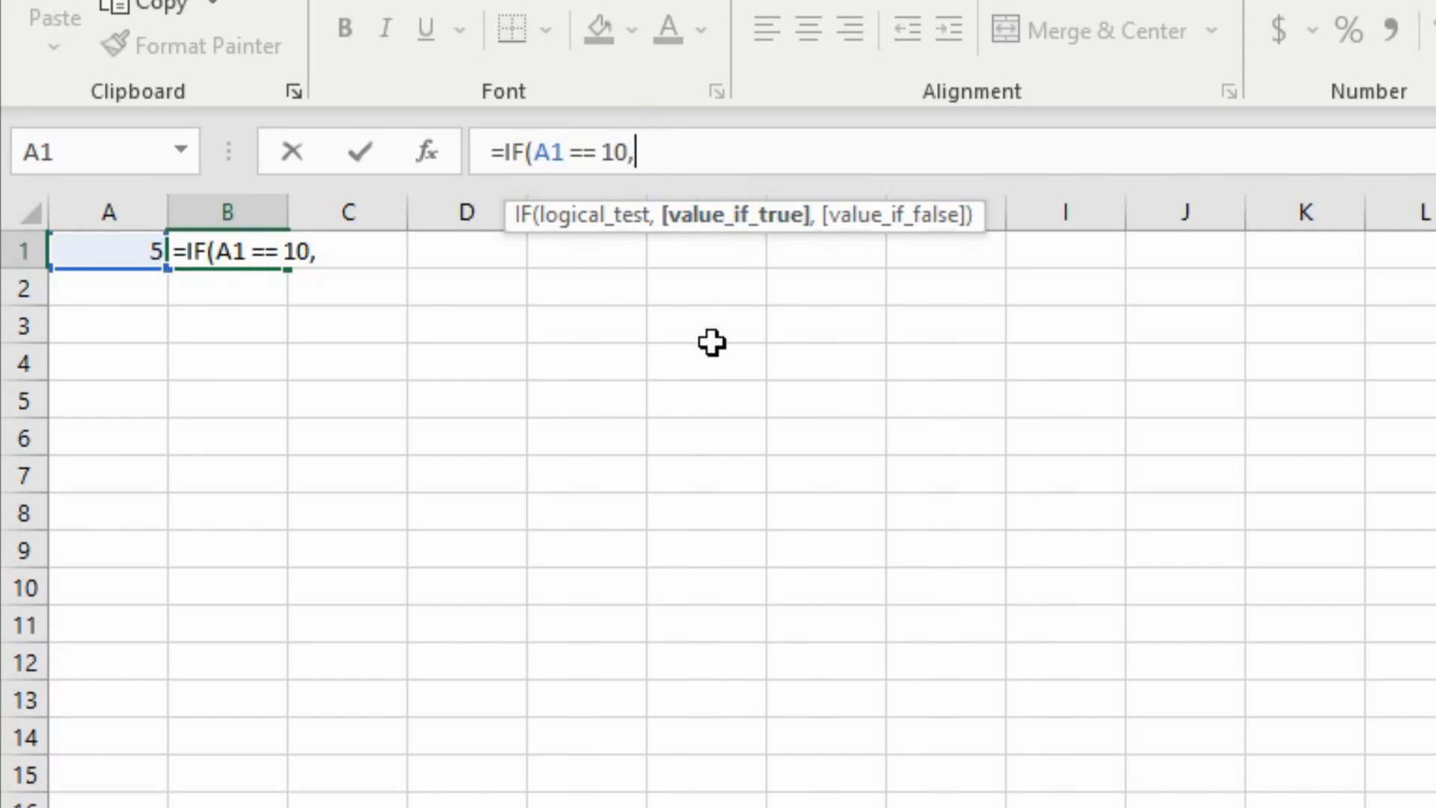
{"action": "type", "text": "'true"}
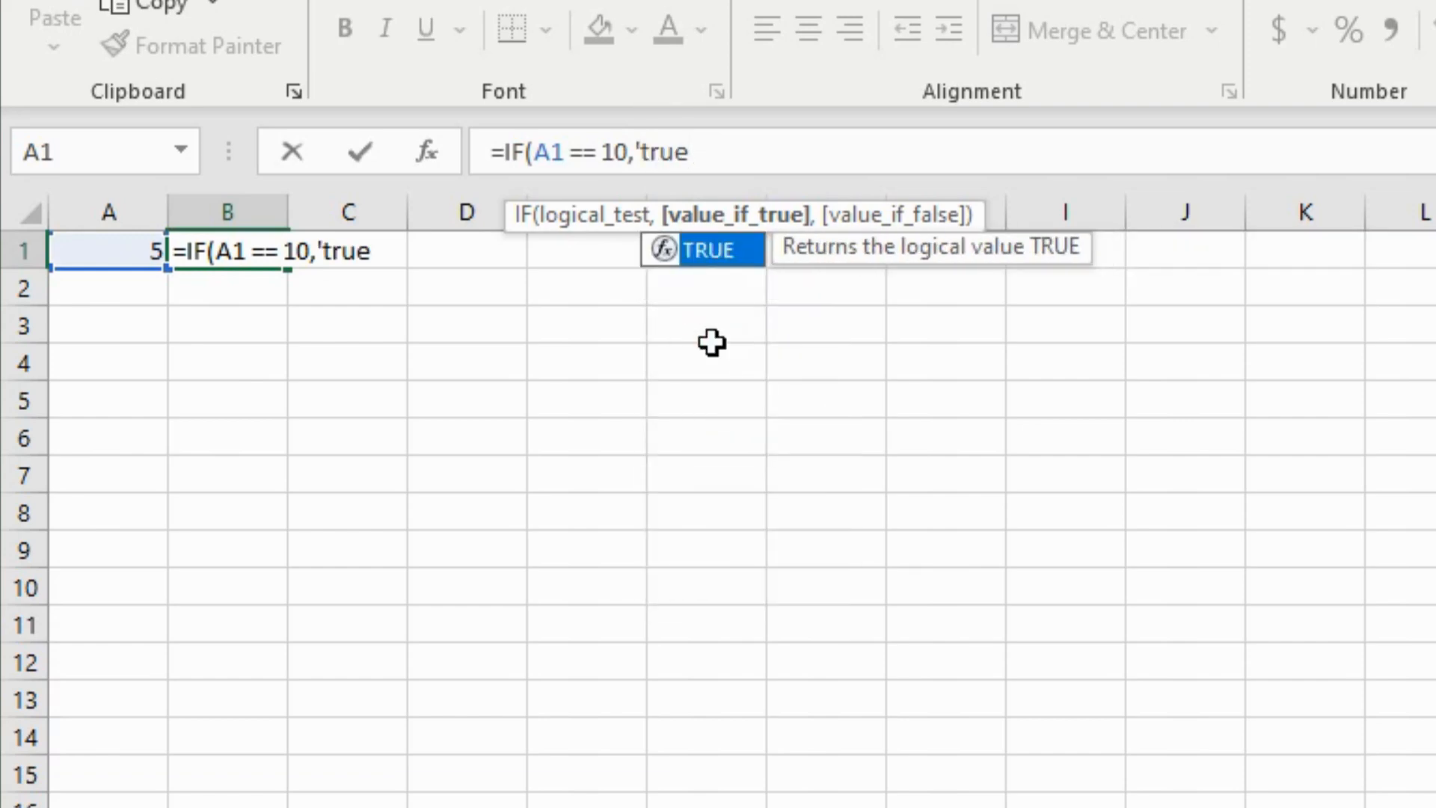
{"action": "type", "text": "'"}
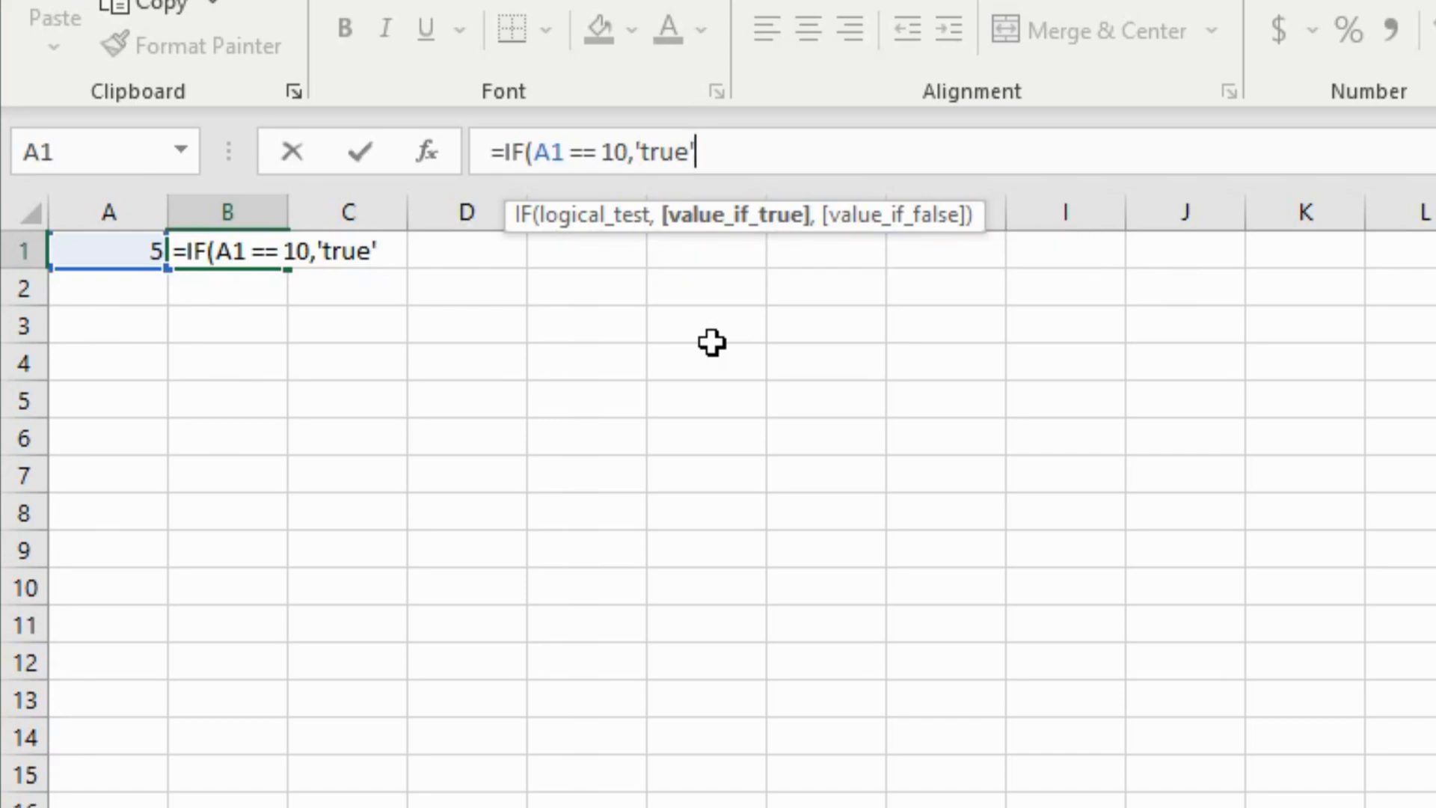
{"action": "key", "text": "BackSpace"}
{"action": "key", "text": "BackSpace"}
{"action": "key", "text": "BackSpace"}
{"action": "key", "text": "BackSpace"}
{"action": "key", "text": "BackSpace"}
{"action": "key", "text": "BackSpace"}
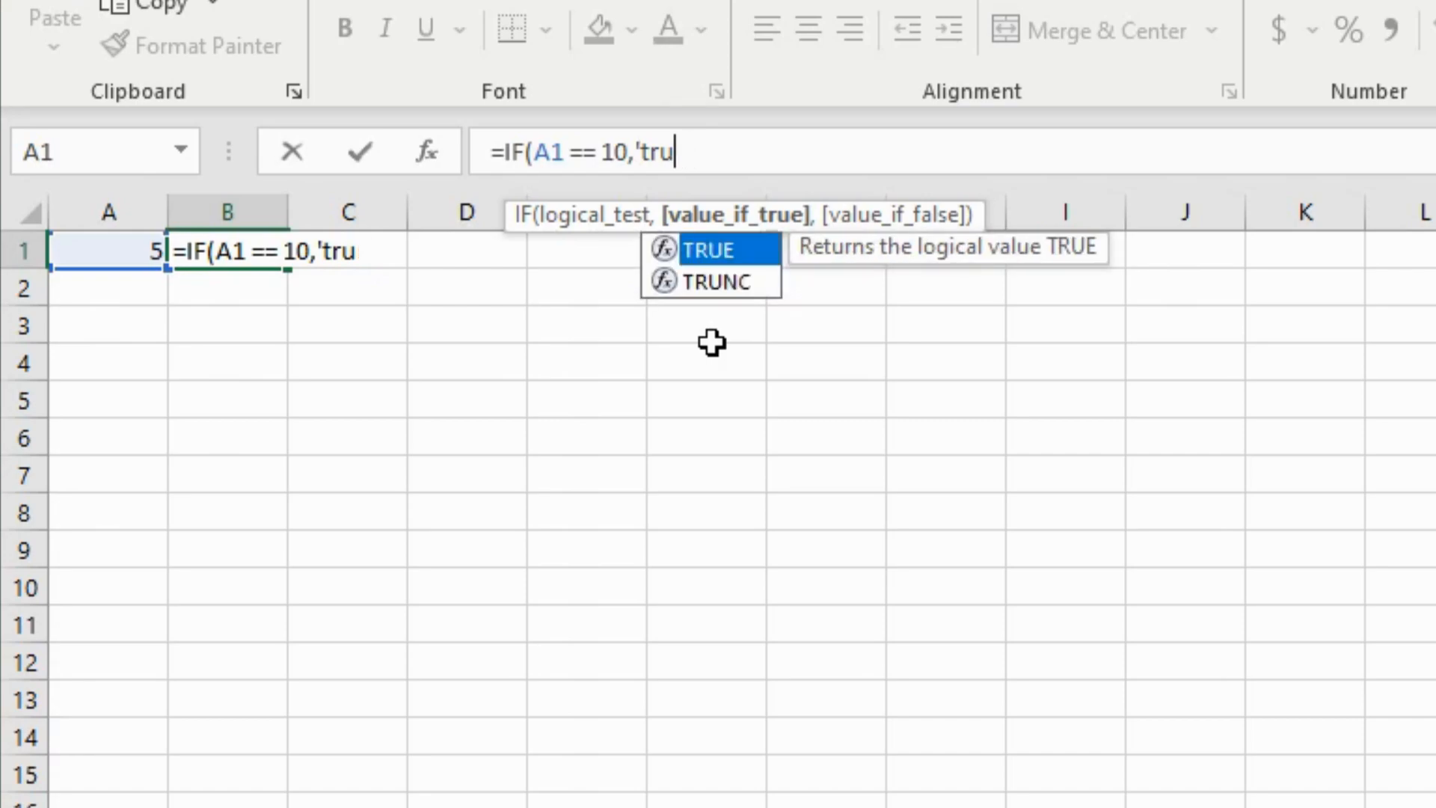
{"action": "type", "text": "true"}
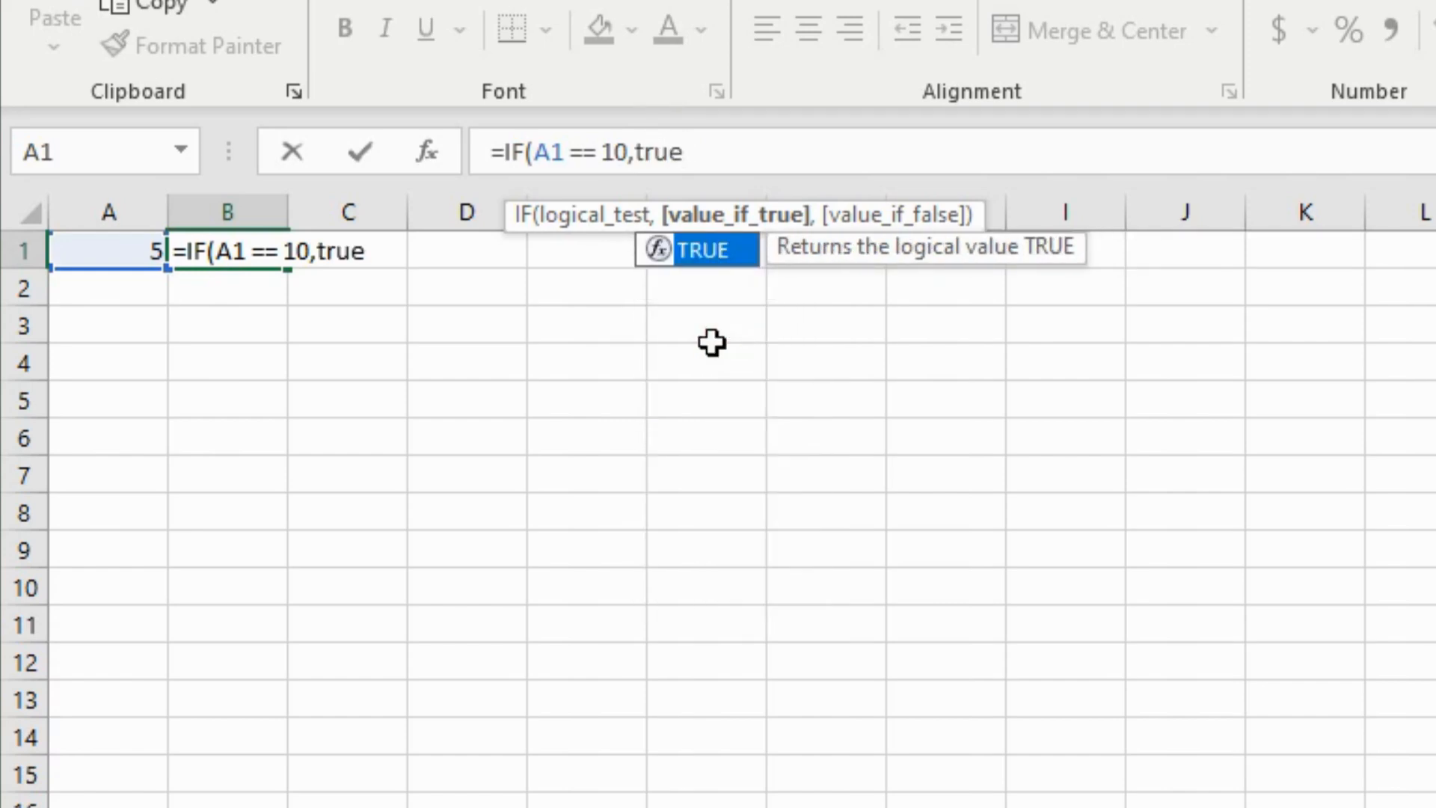
{"action": "type", "text": ","}
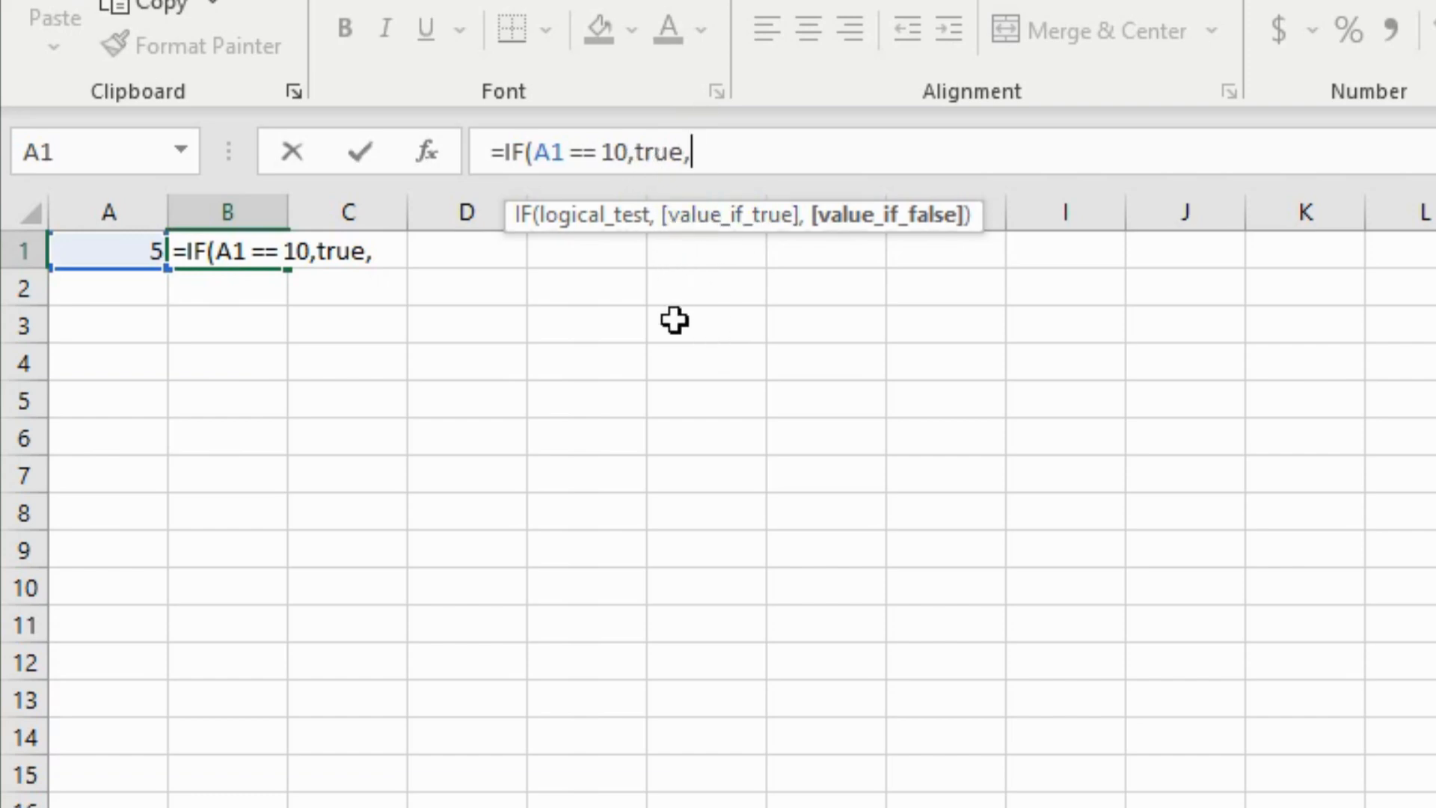
{"action": "type", "text": "f"}
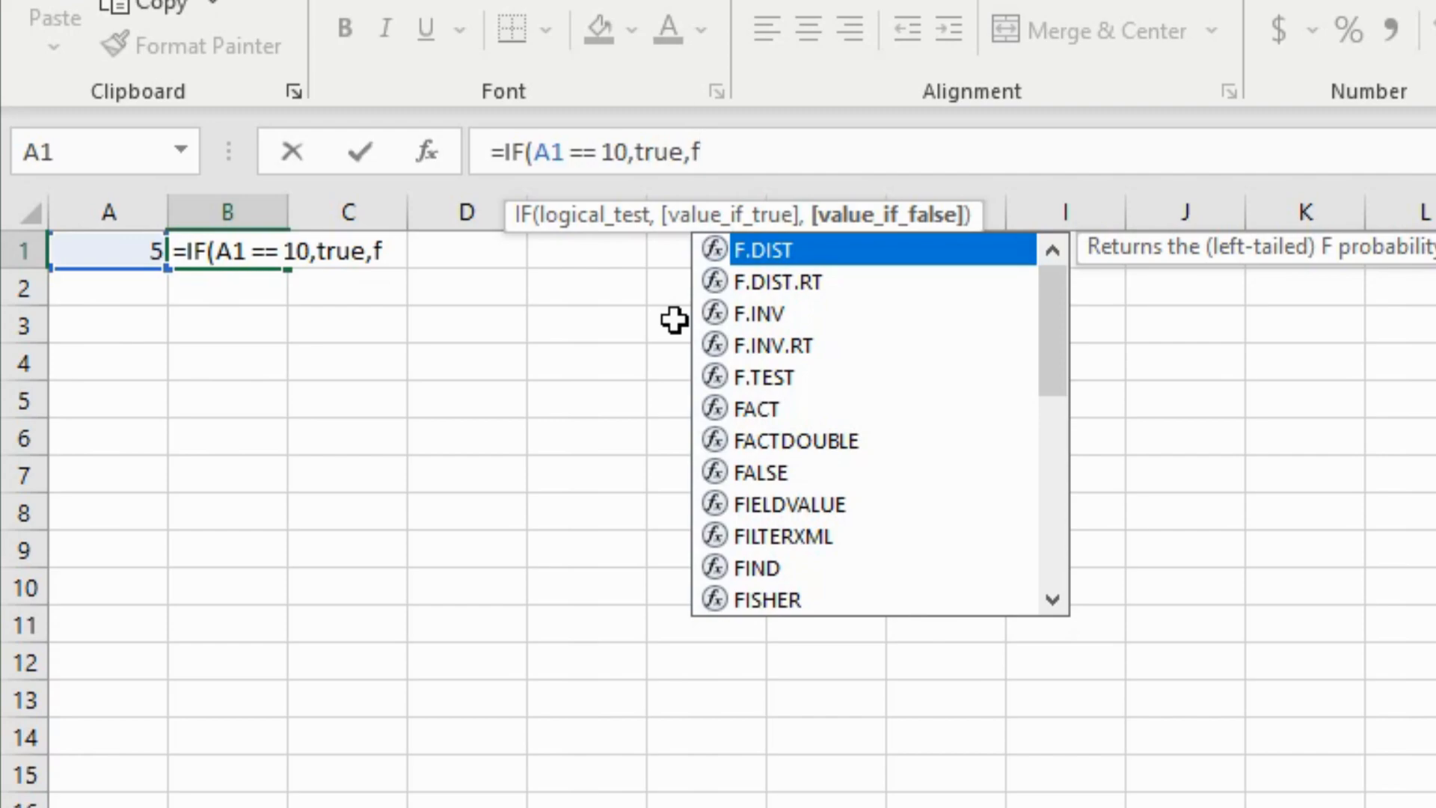
{"action": "type", "text": "alse)"}
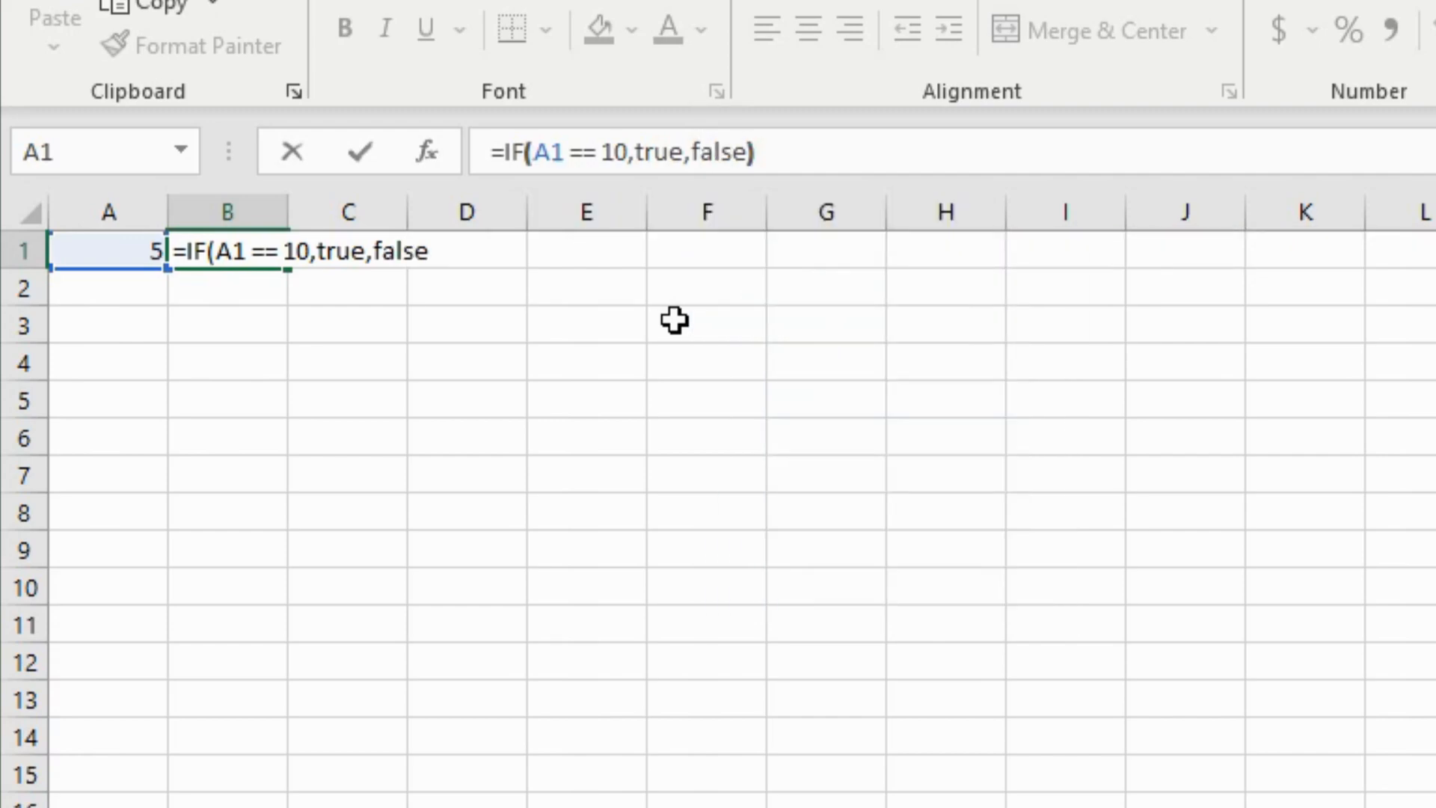
- Commit =IF(A1=10,TRUE,FALSE) in B1, showing FALSE, and reselect B1 to view it
{"action": "left_click", "coordinate": [363, 144]}
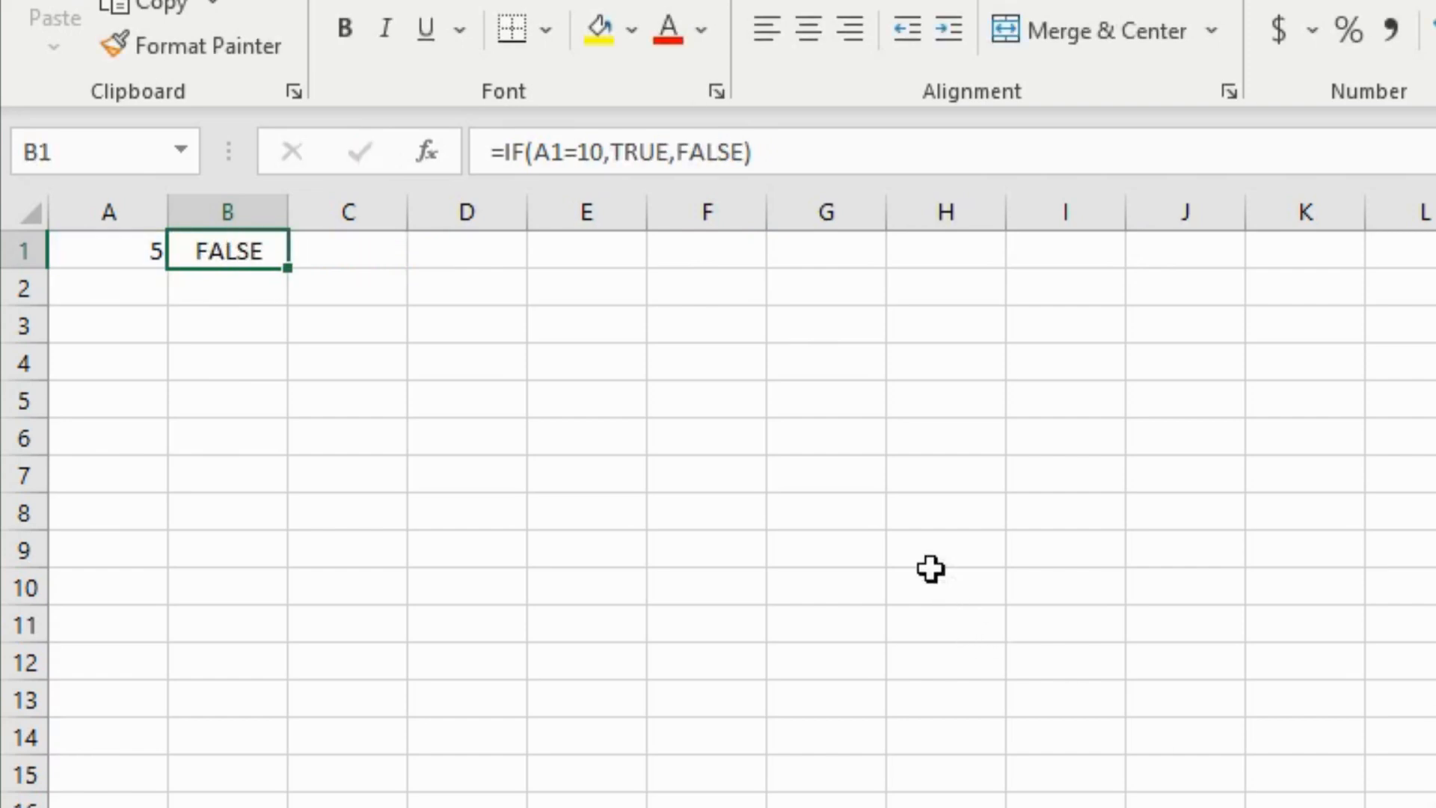
{"action": "left_click", "coordinate": [628, 154]}
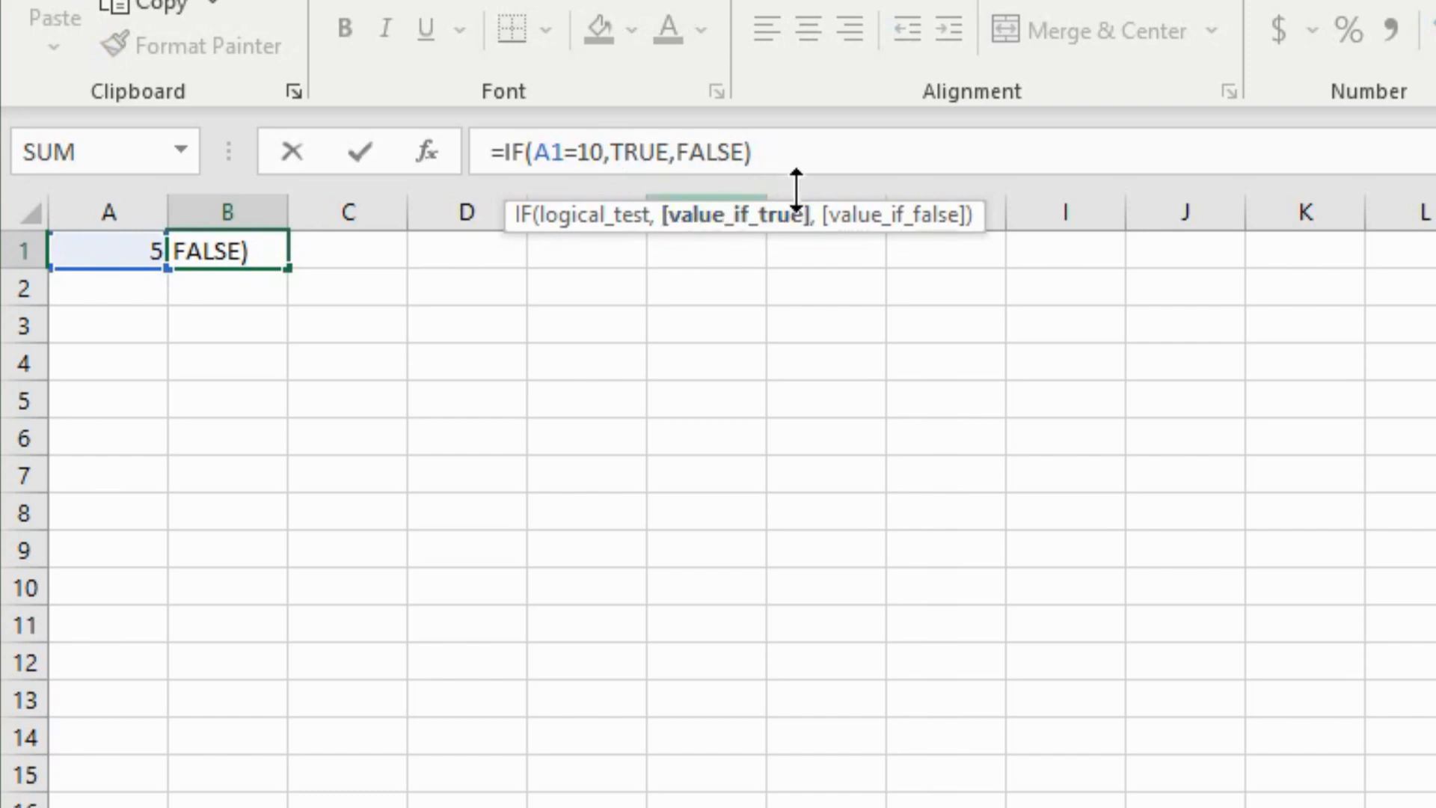
{"action": "left_click", "coordinate": [831, 152]}
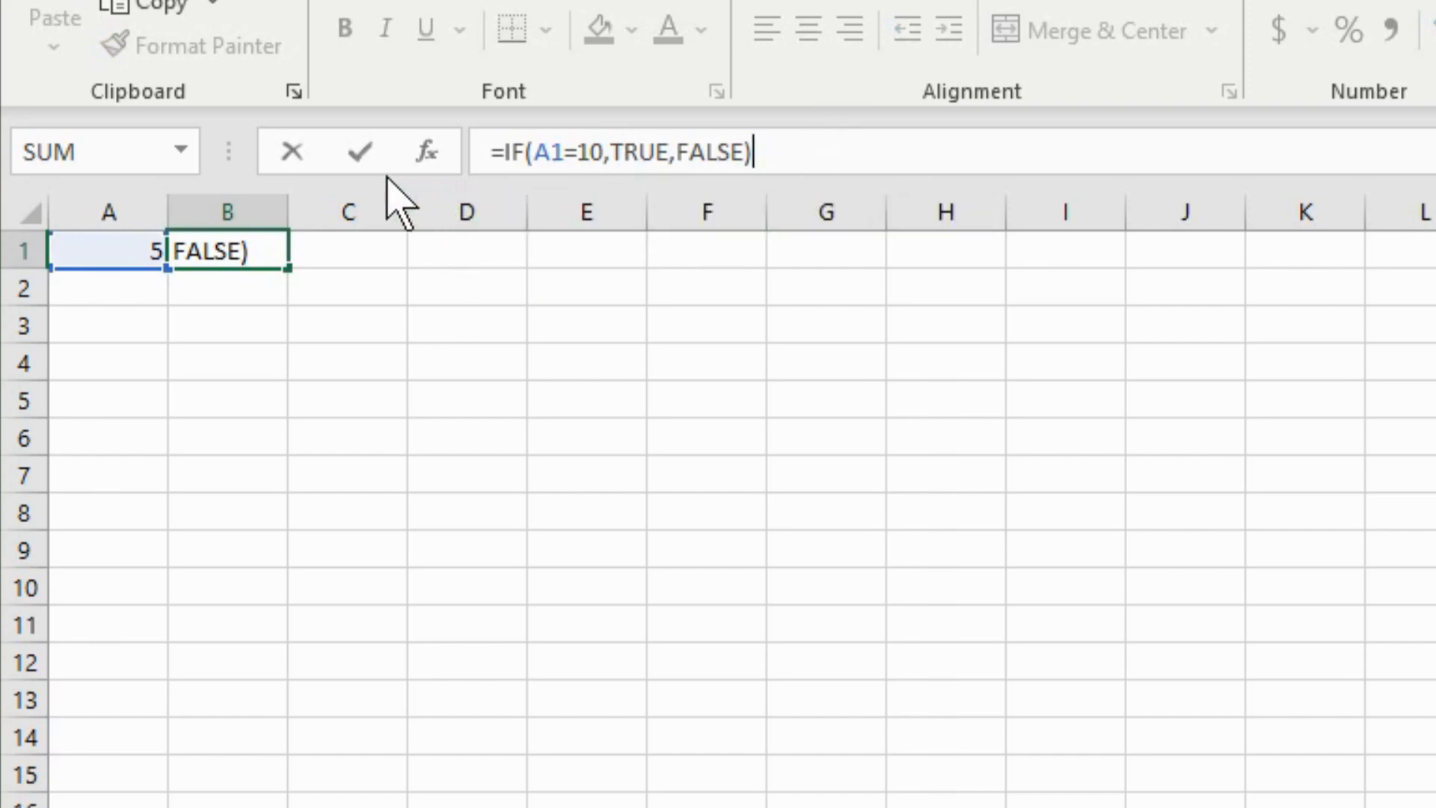
{"action": "left_click", "coordinate": [358, 152]}
{"action": "left_click", "coordinate": [352, 356]}
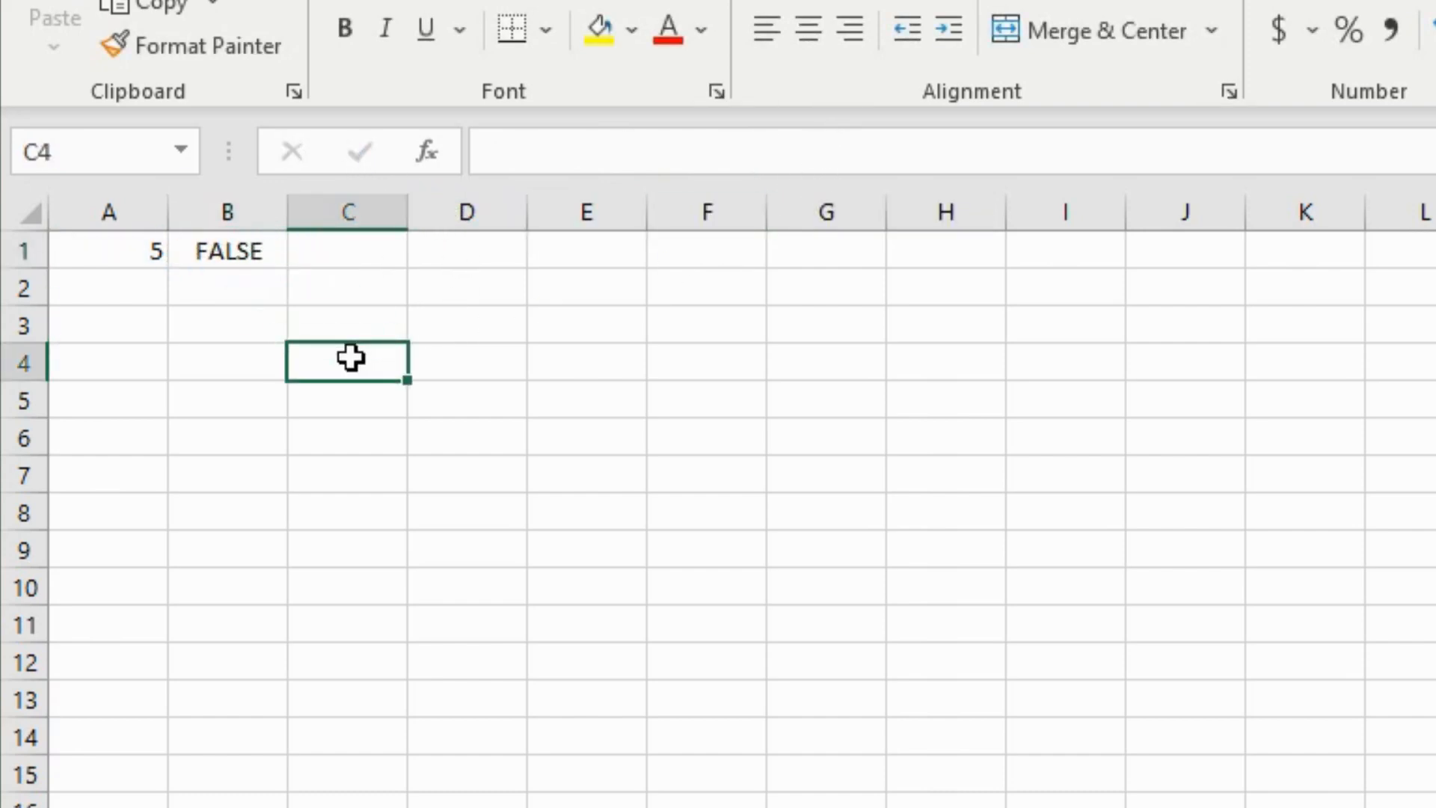
{"action": "left_click", "coordinate": [227, 255]}
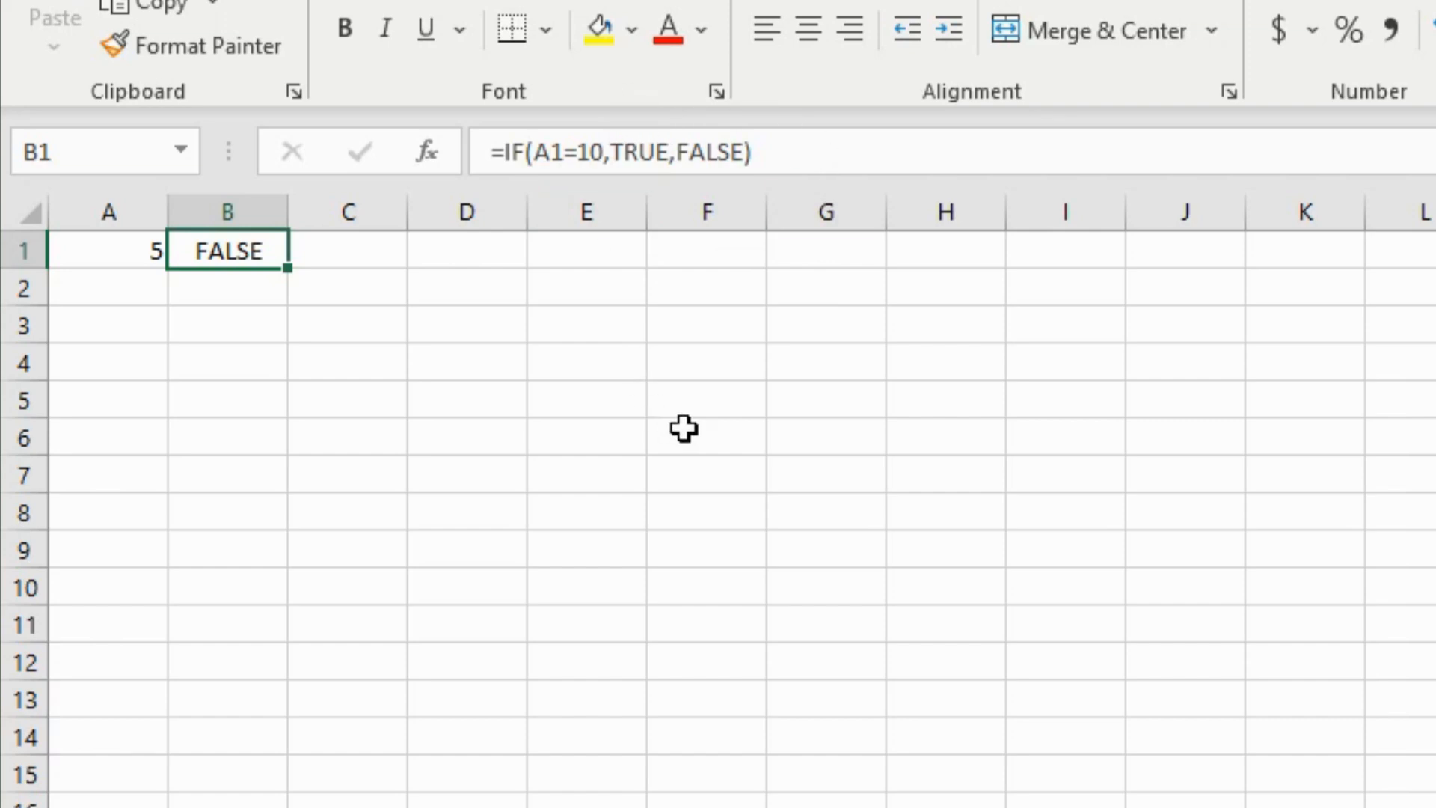
- Replace the TRUE result in B1's formula with the text "true"
{"action": "left_click_drag", "start_coordinate": [668, 152], "coordinate": [611, 152]}
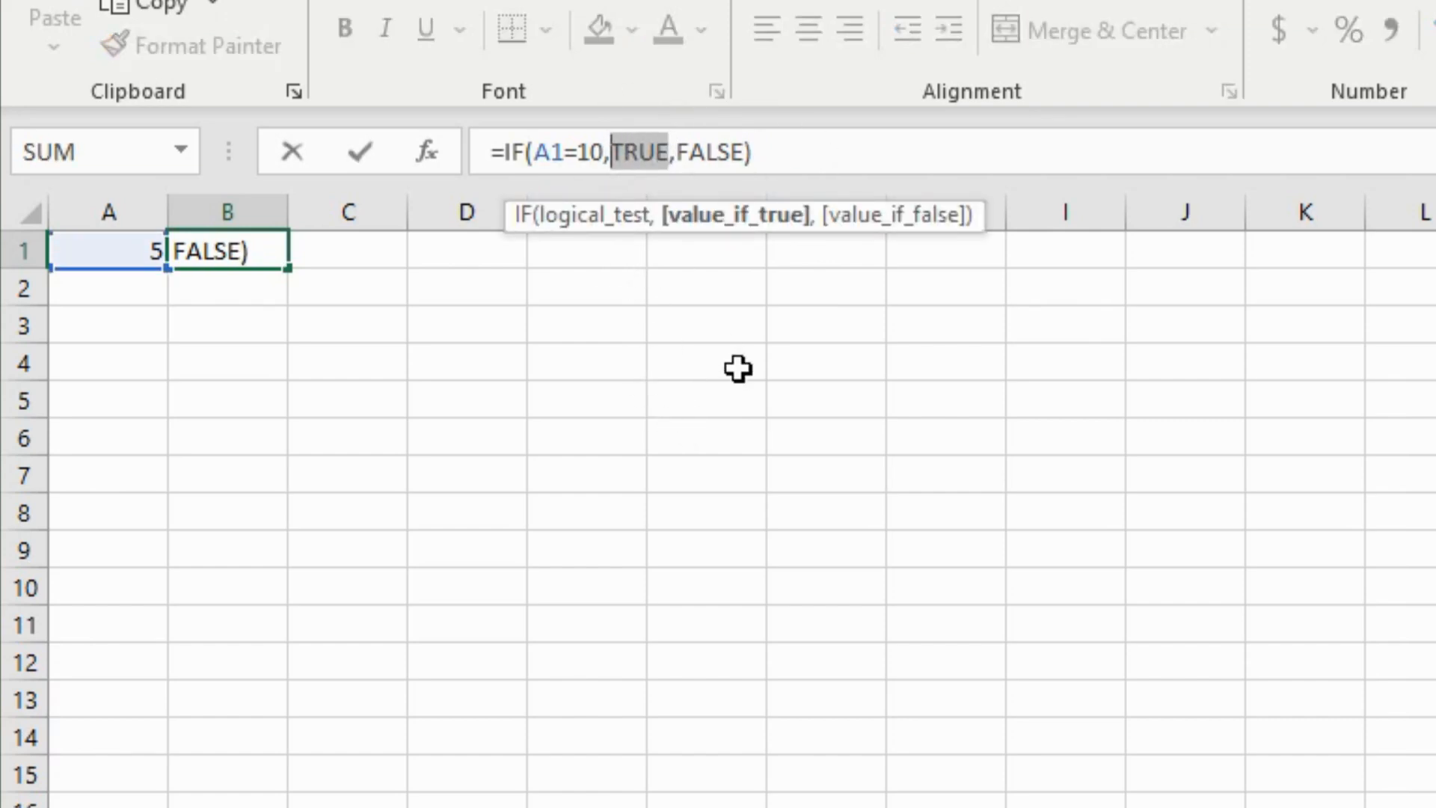
{"action": "type", "text": "\"\""}
{"action": "key", "text": "Left"}
{"action": "type", "text": "true"}
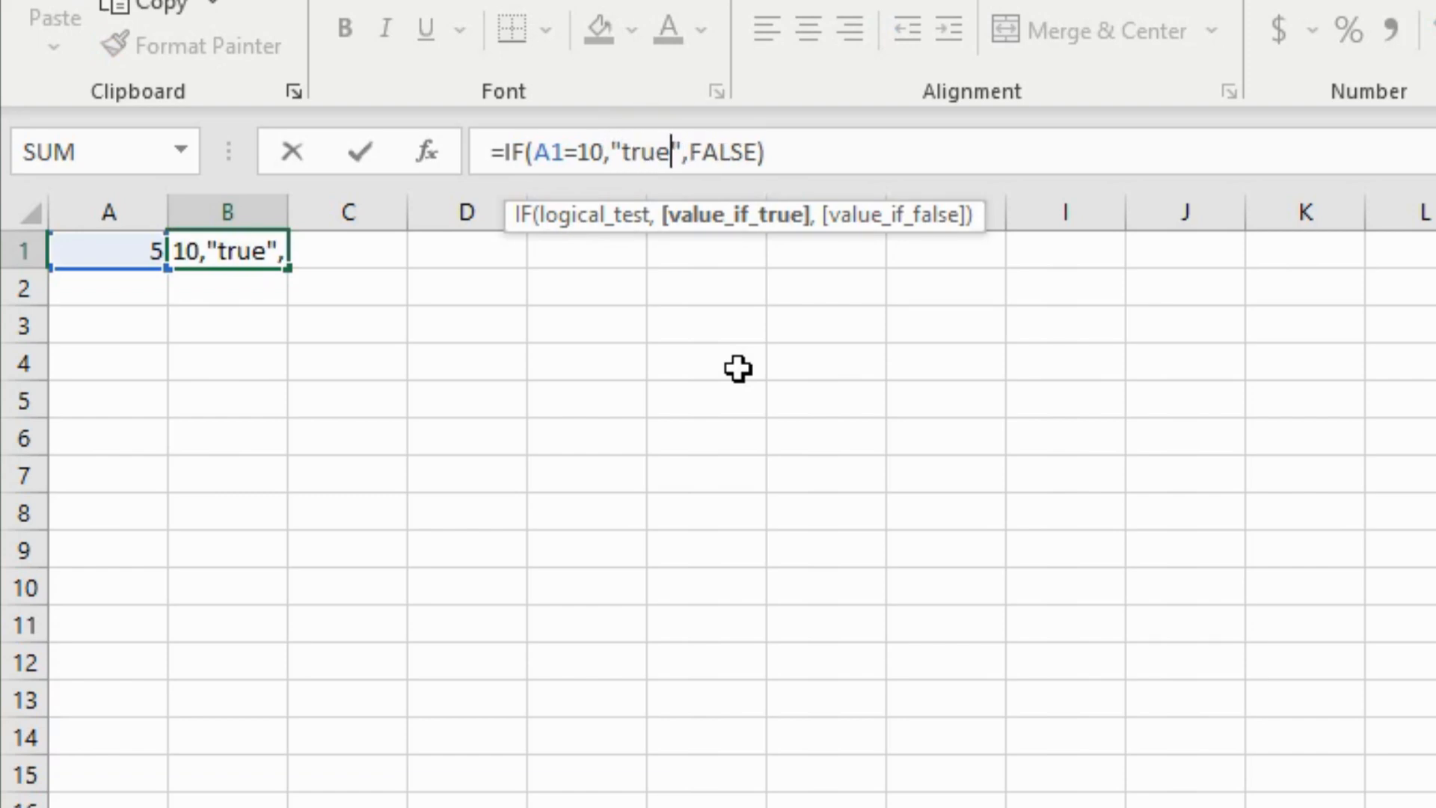
{"action": "left_click", "coordinate": [384, 149]}
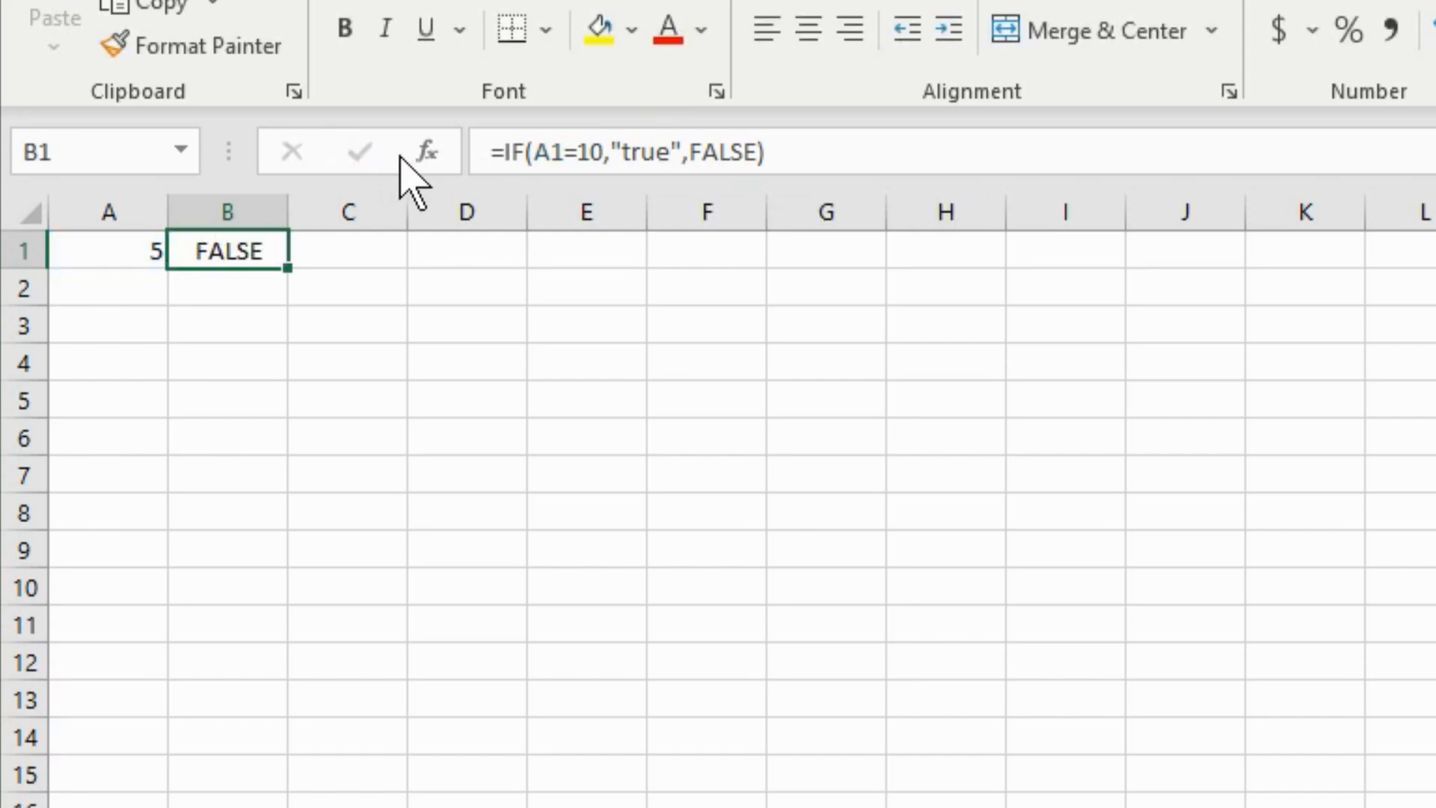
- Replace the FALSE result with the text "false", so B1 displays false
{"action": "left_click", "coordinate": [733, 150]}
{"action": "left_click_drag", "start_coordinate": [756, 150], "coordinate": [688, 150]}
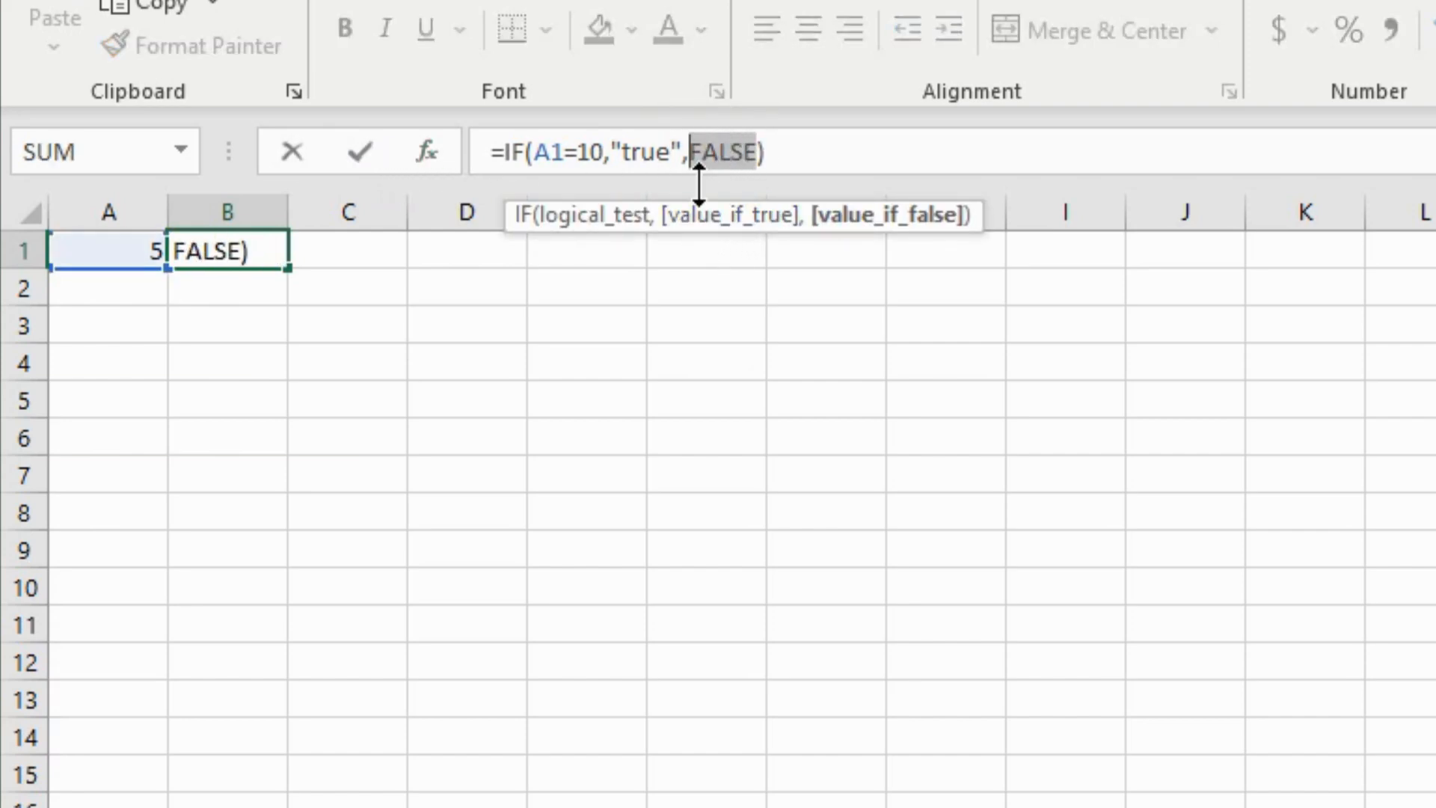
{"action": "type", "text": "\"\""}
{"action": "key", "text": "Left"}
{"action": "type", "text": "false"}
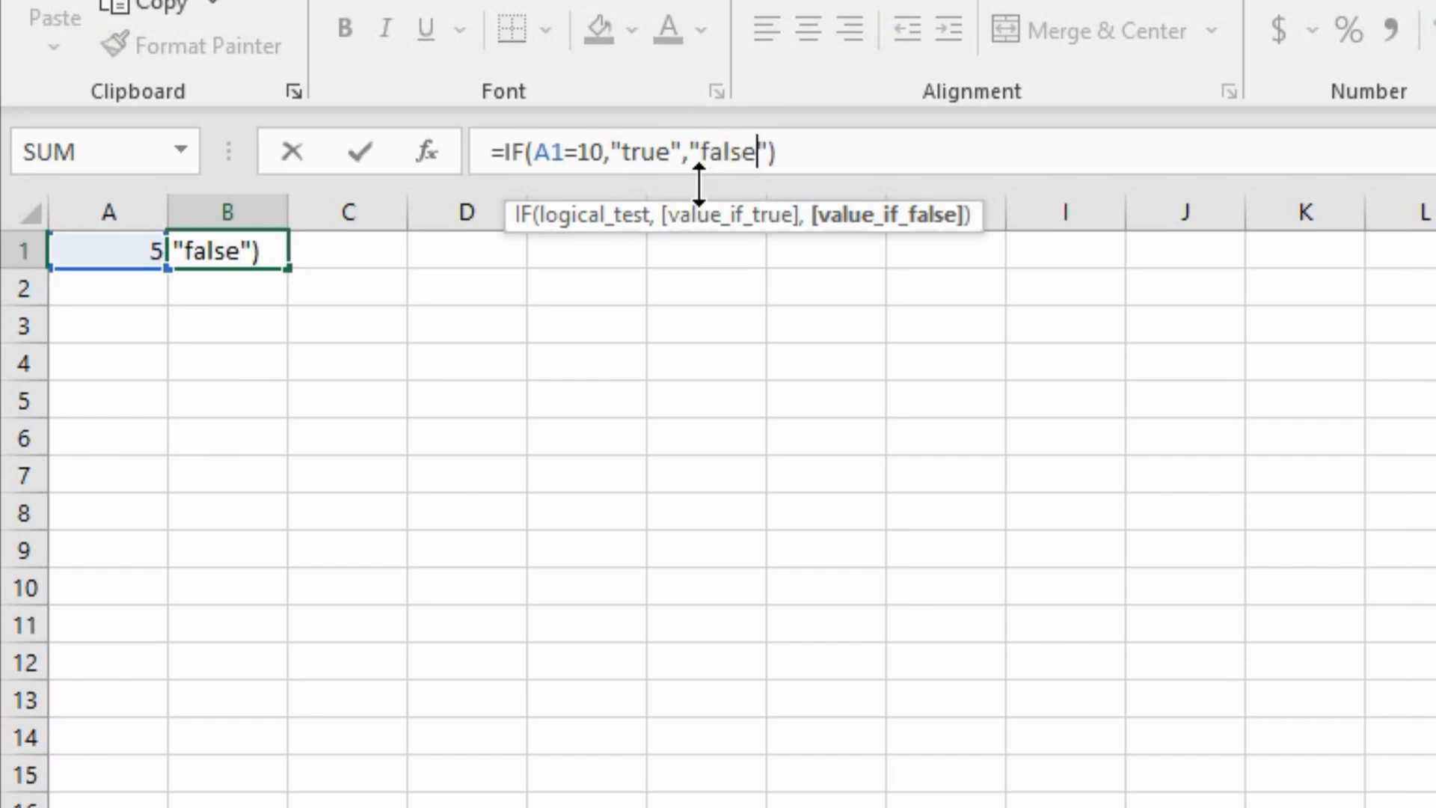
{"action": "left_click", "coordinate": [368, 155]}
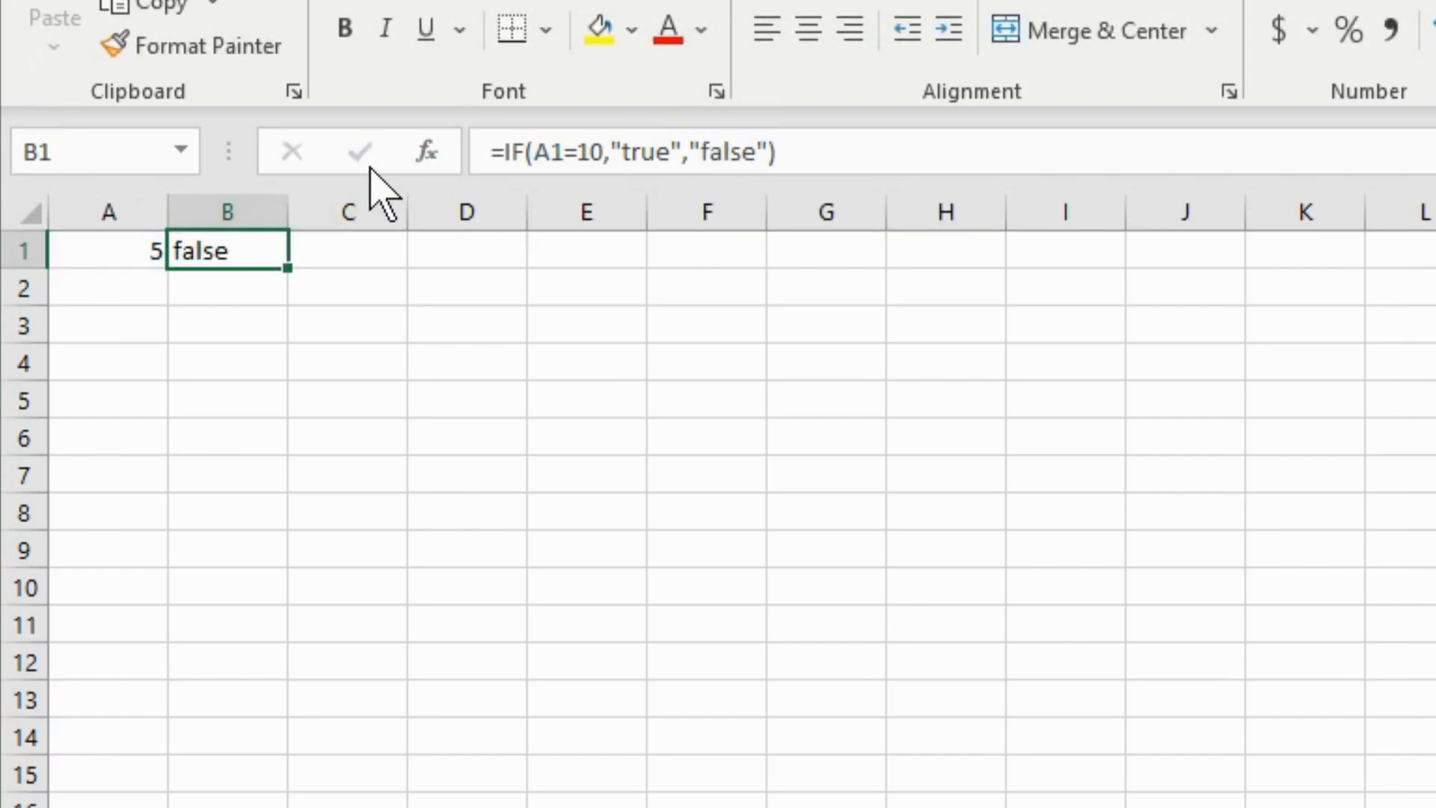
{"action": "left_click", "coordinate": [465, 393]}
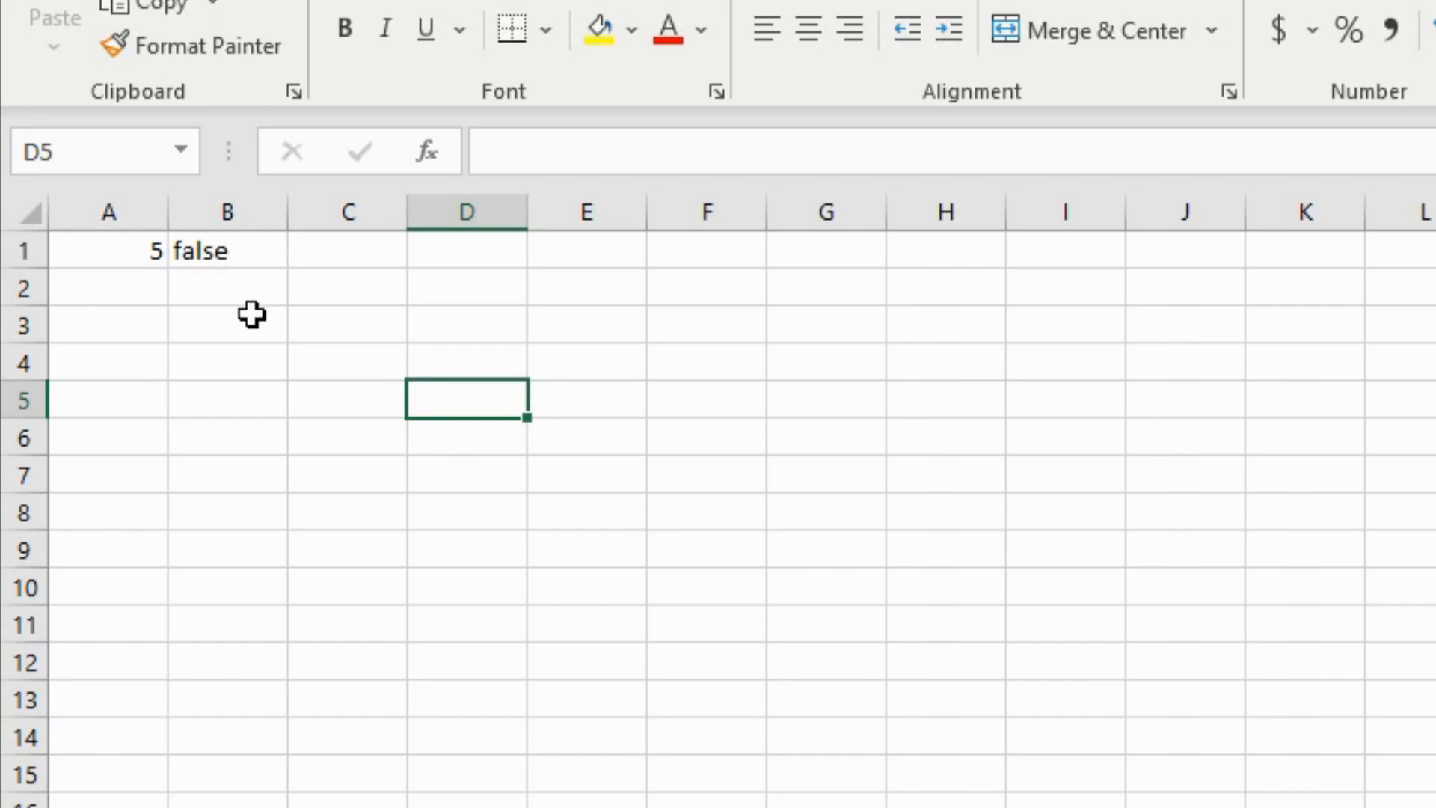
{"action": "left_click", "coordinate": [234, 256]}
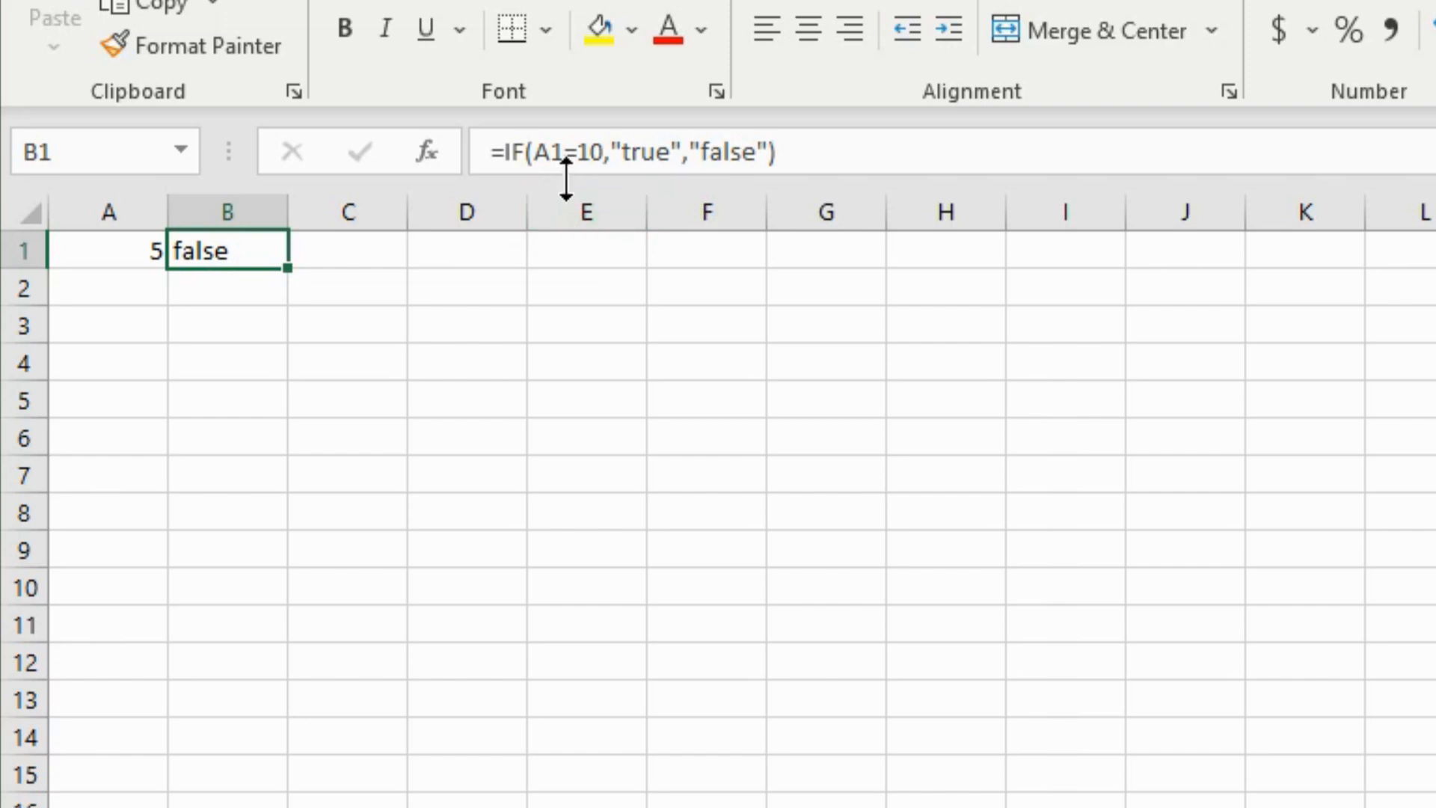
- Change B1's test to A1<10 so it shows true, then reselect B1
{"action": "left_click", "coordinate": [582, 146]}
{"action": "key", "text": "BackSpace"}
{"action": "type", "text": "<"}
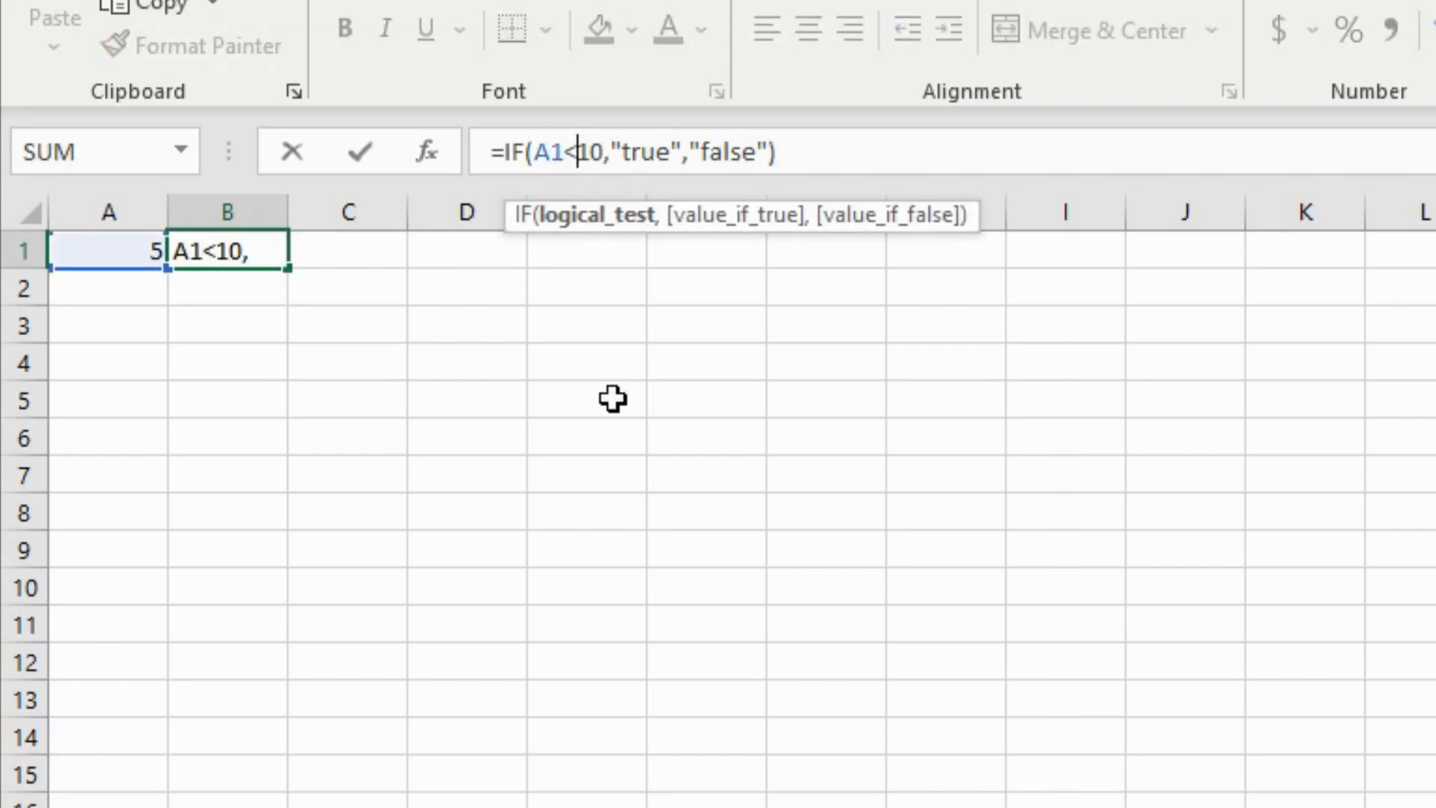
{"action": "left_click", "coordinate": [360, 153]}
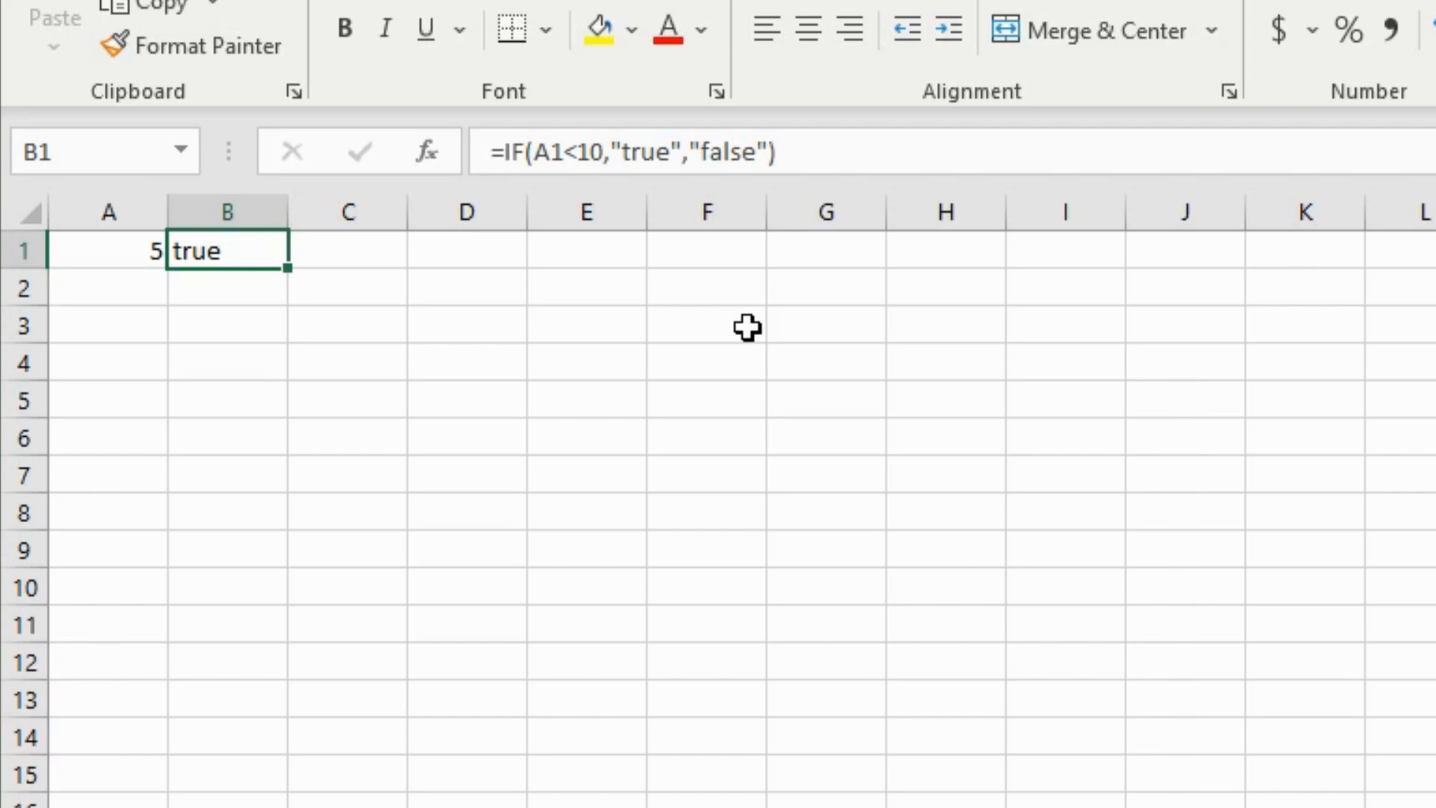
{"action": "left_click", "coordinate": [227, 278]}
{"action": "left_click", "coordinate": [208, 259]}
- Fill B1's IF formula down into B2 and widen column B
{"action": "left_click_drag", "start_coordinate": [284, 269], "coordinate": [279, 294]}
{"action": "left_click_drag", "start_coordinate": [288, 213], "coordinate": [374, 217]}
{"action": "left_click", "coordinate": [289, 289]}
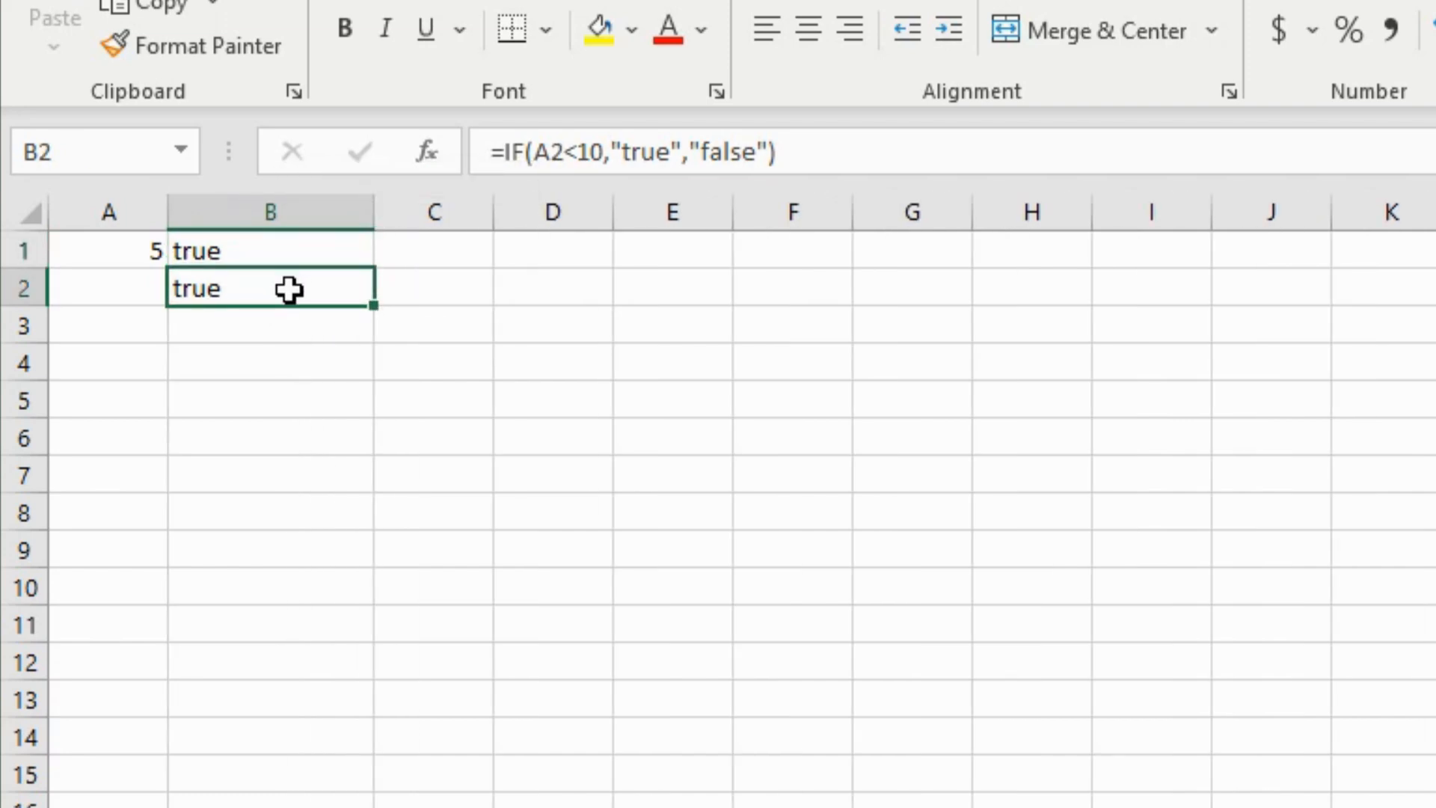
- Fill the 5 from A1 down into A2, so B2 shows true
{"action": "left_click", "coordinate": [153, 258]}
{"action": "left_click_drag", "start_coordinate": [167, 269], "coordinate": [172, 298]}
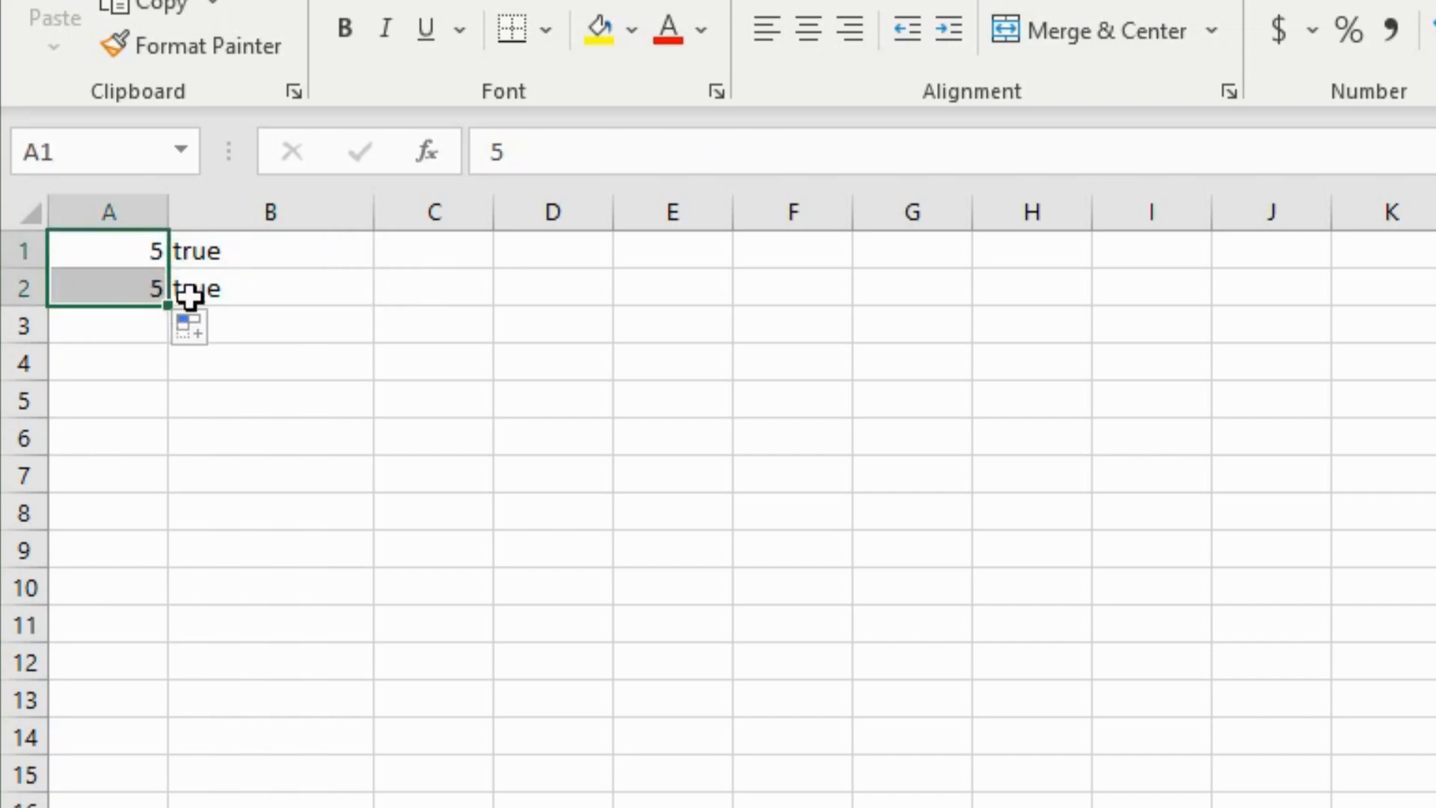
{"action": "left_click", "coordinate": [336, 346]}
{"action": "left_click", "coordinate": [240, 291]}
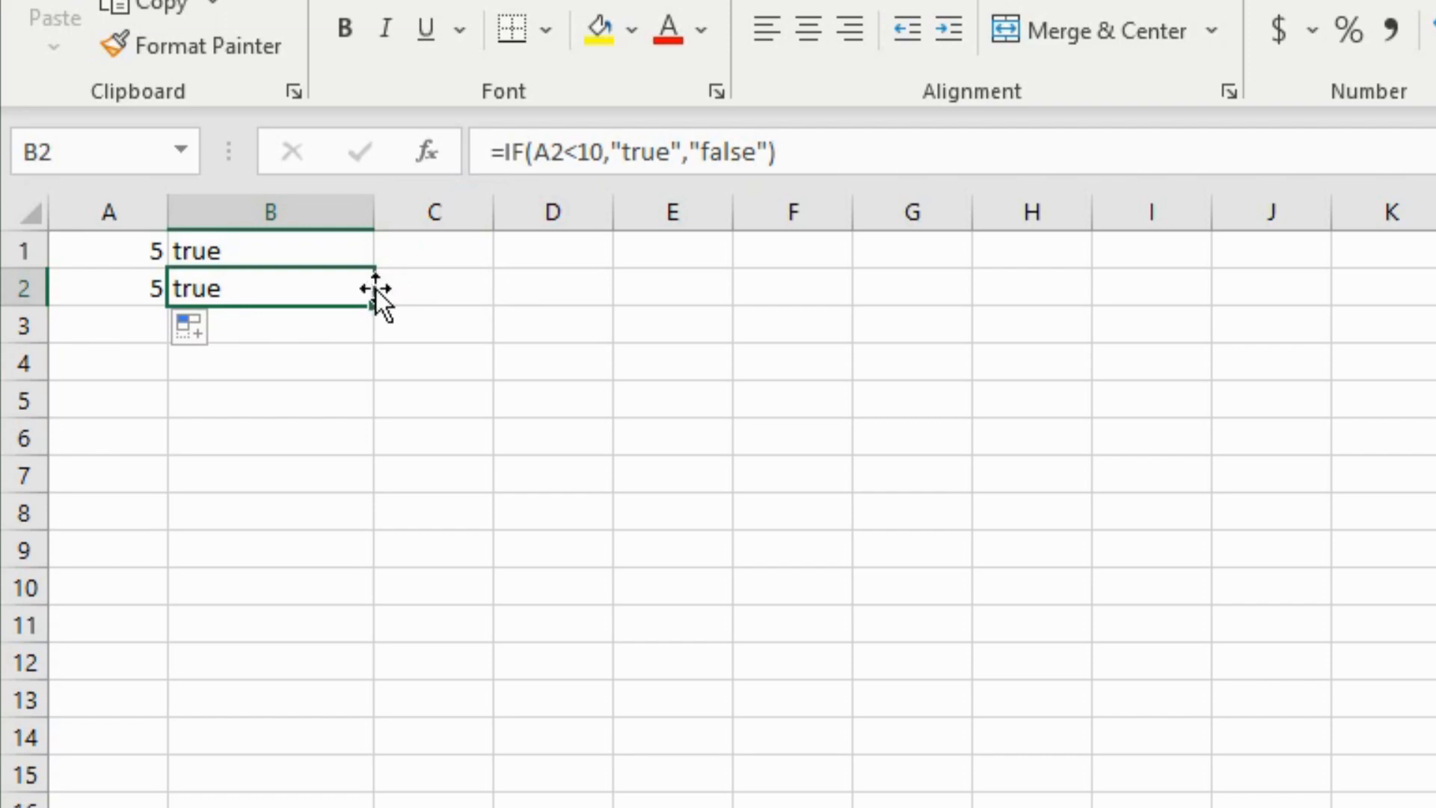
- Make B2 =IF(IF(A2<10,"true","false") = TRUE,"true","false"), which displays false
{"action": "left_click", "coordinate": [503, 154]}
{"action": "left_click_drag", "start_coordinate": [779, 150], "coordinate": [501, 144]}
{"action": "key", "text": "ctrl+c"}
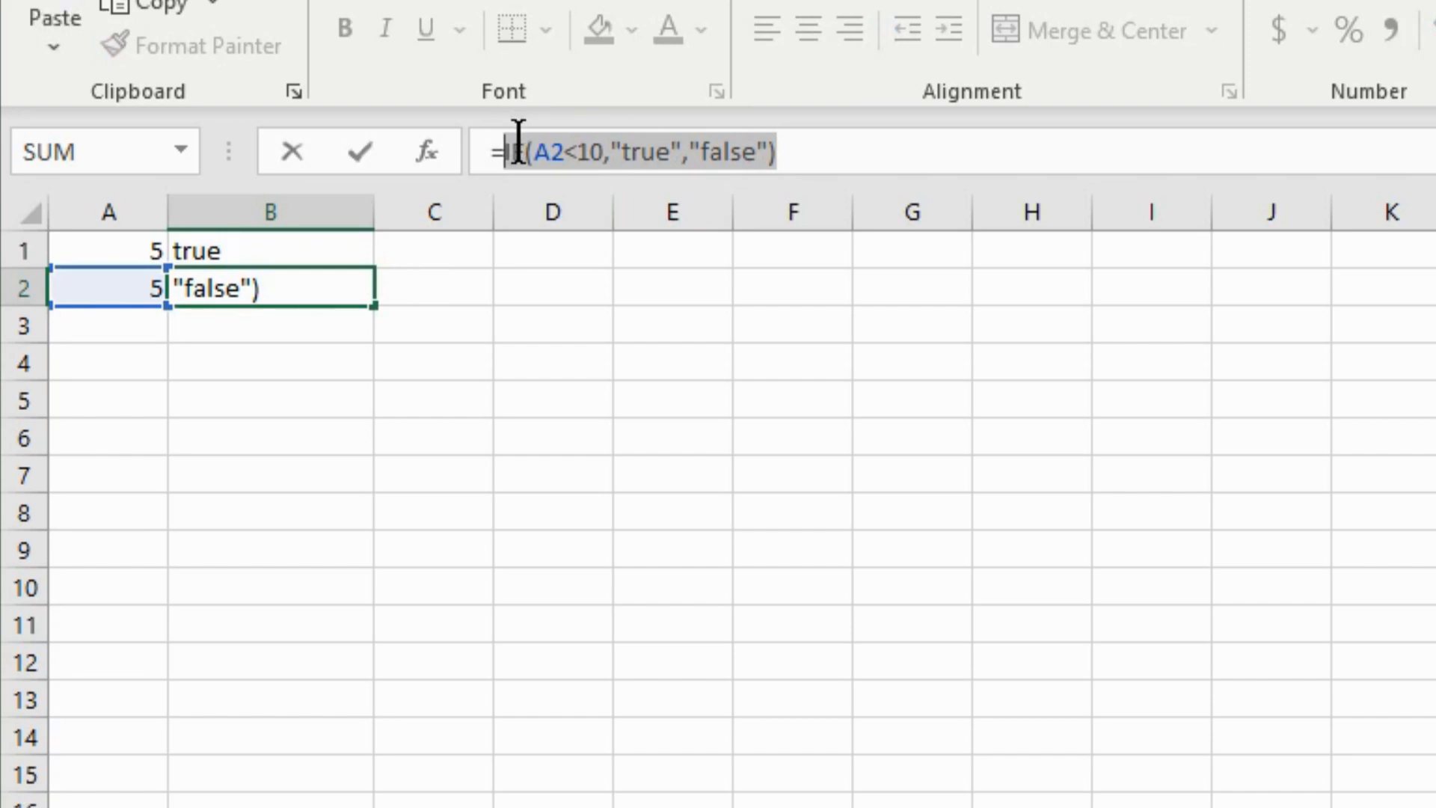
{"action": "left_click", "coordinate": [501, 146]}
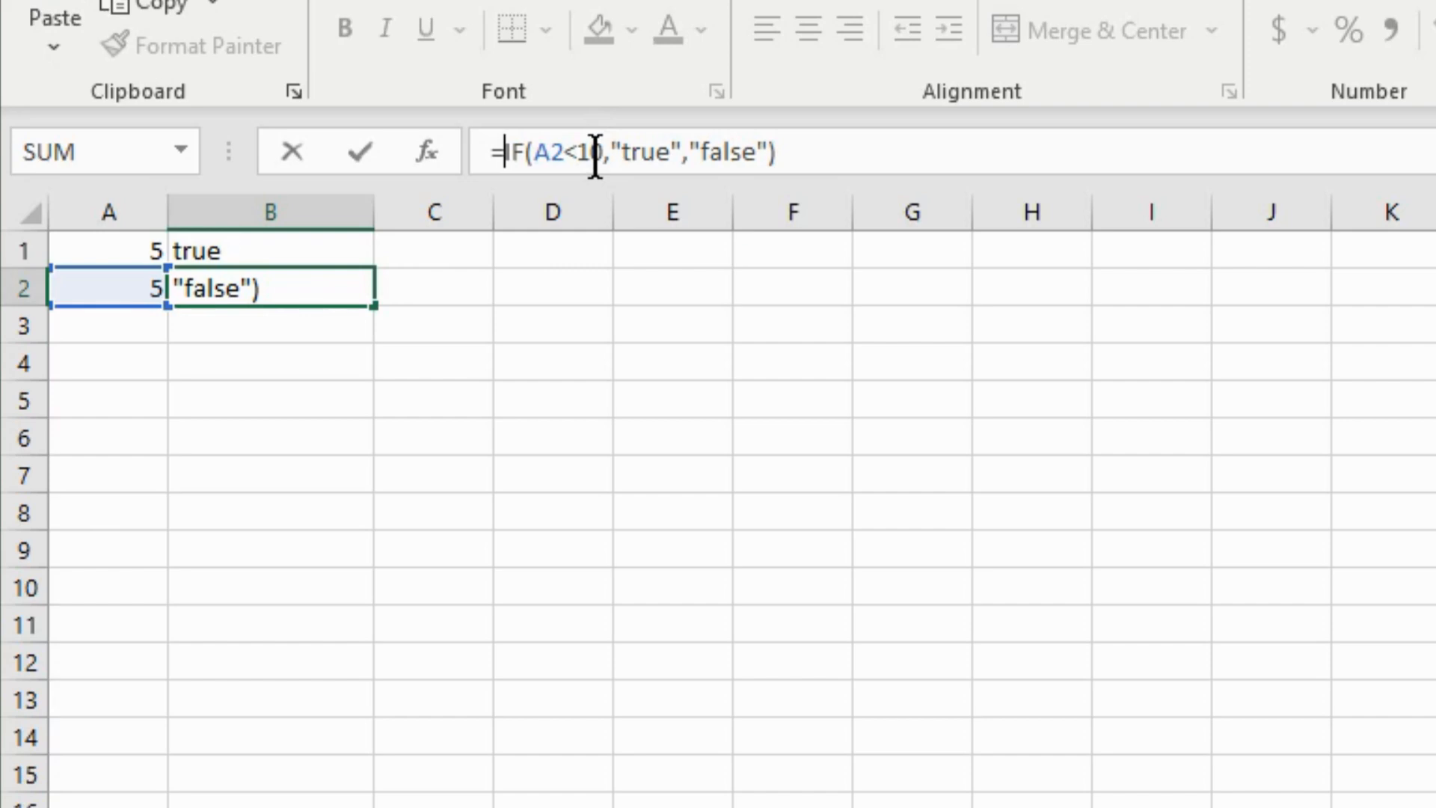
{"action": "left_click_drag", "start_coordinate": [591, 152], "coordinate": [535, 152]}
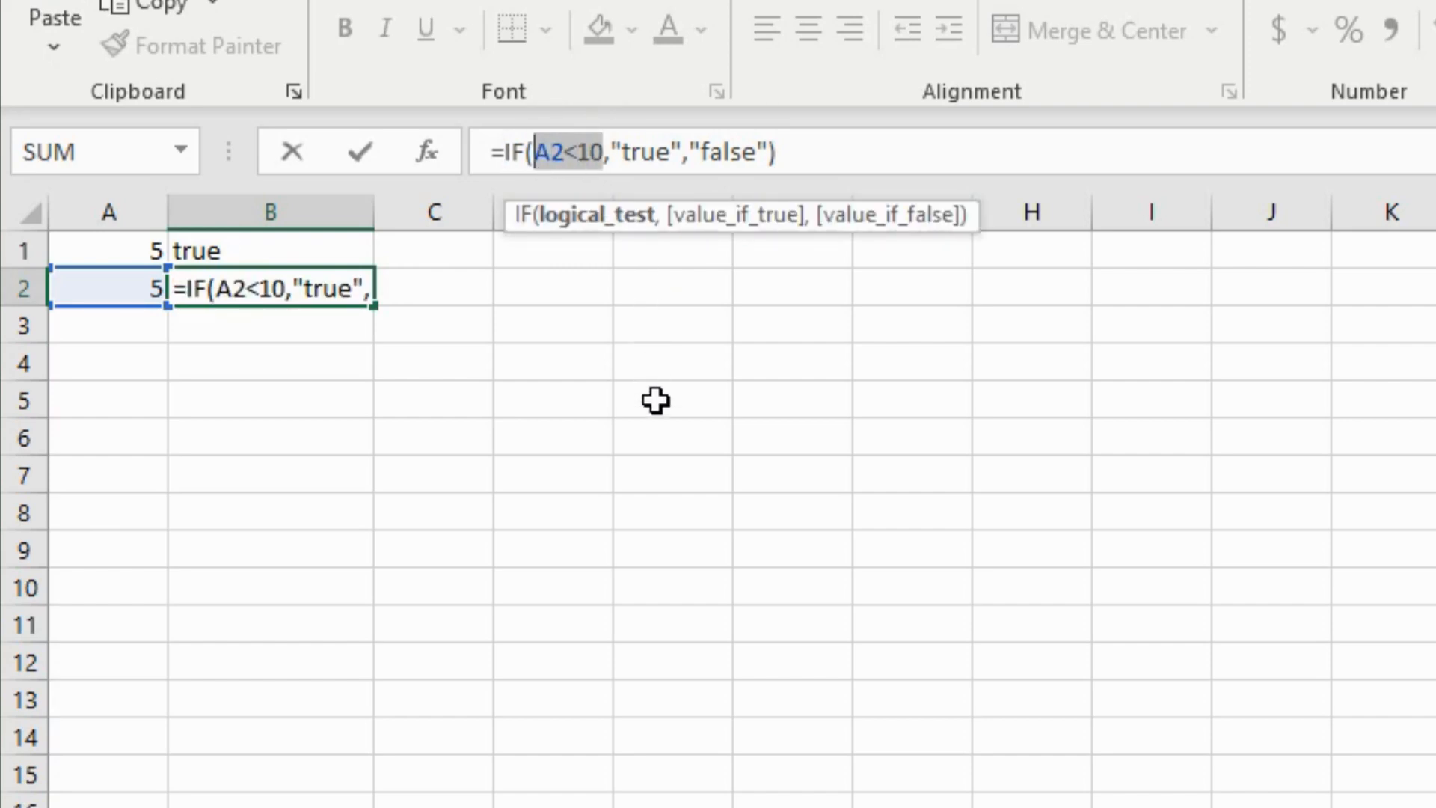
{"action": "key", "text": "ctrl+v"}
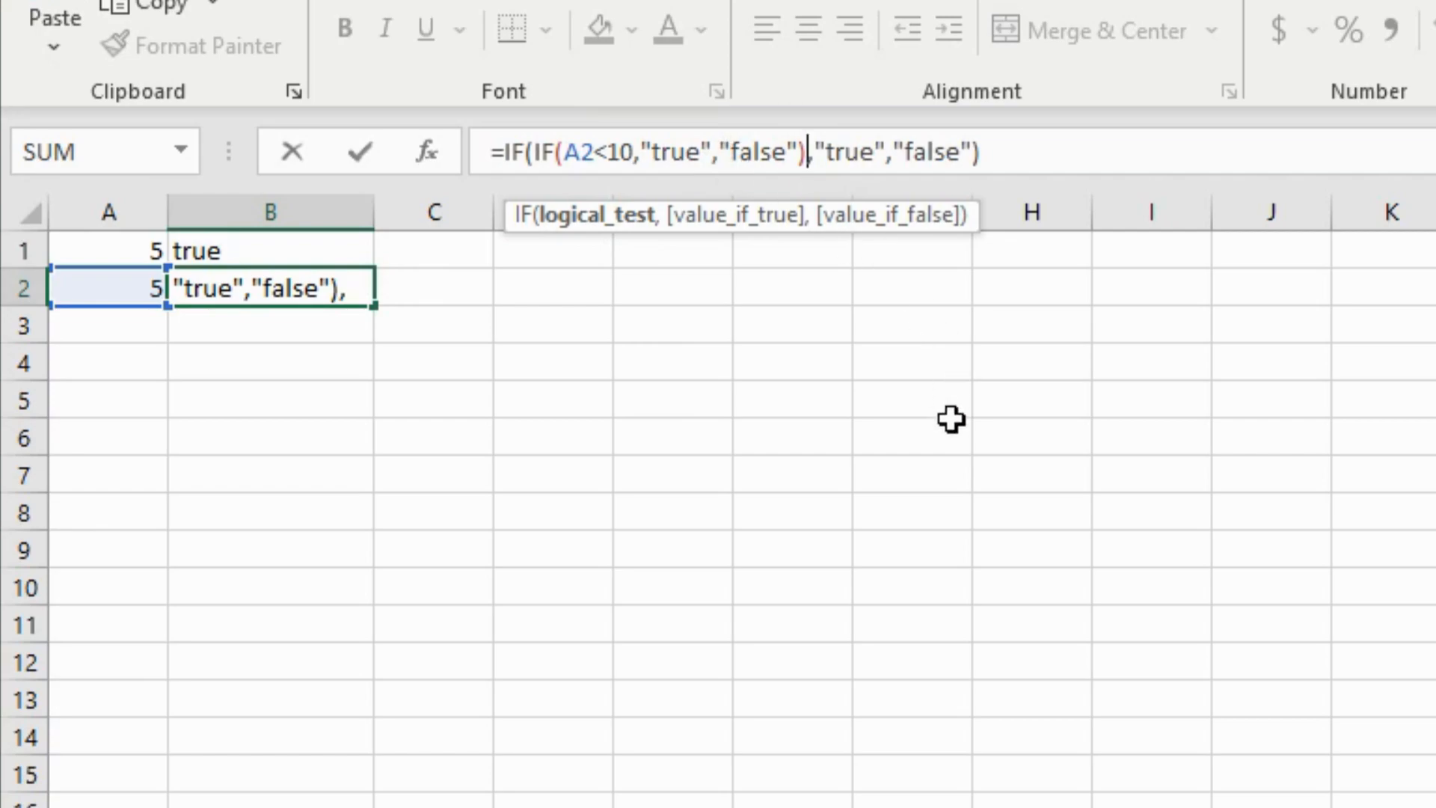
{"action": "type", "text": "= TRUE"}
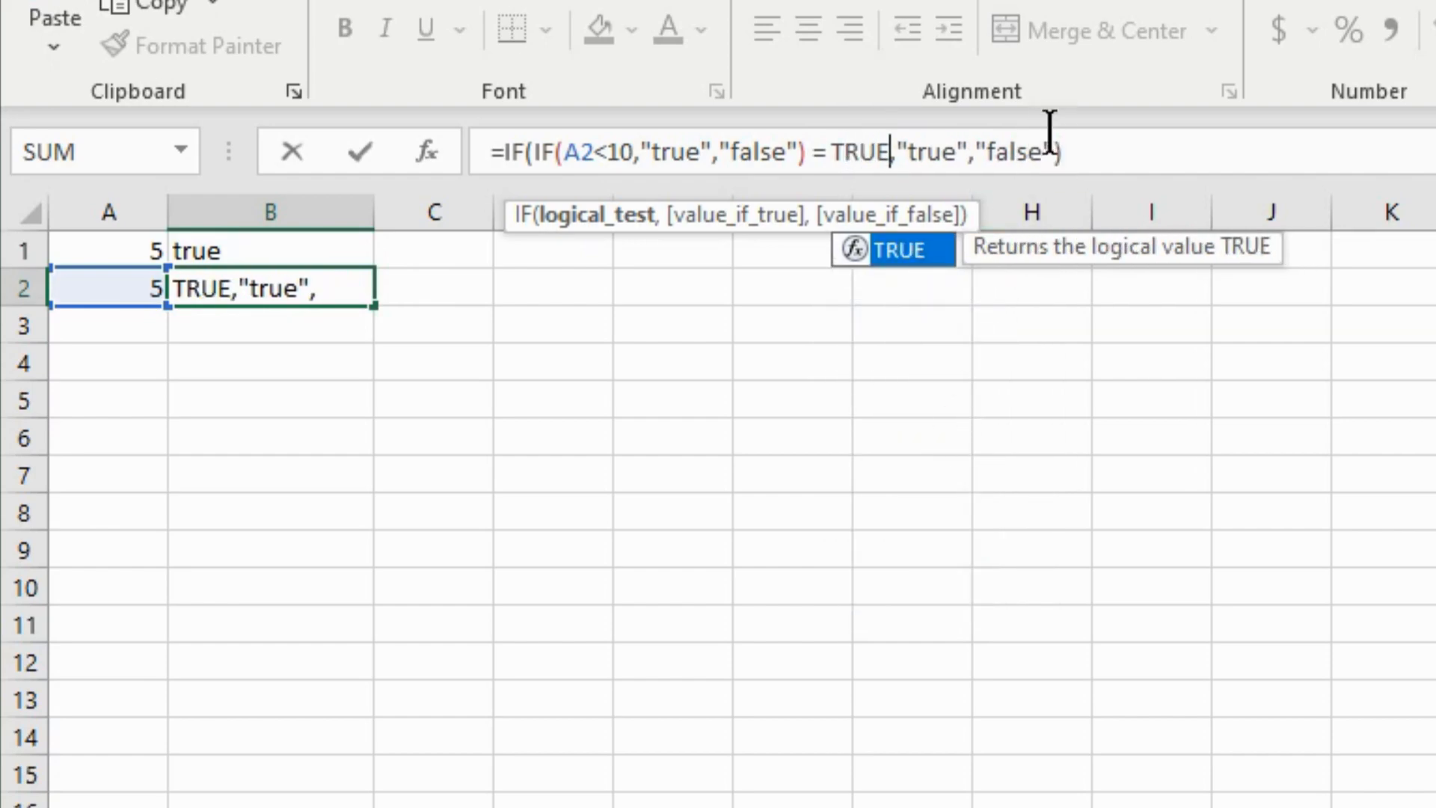
{"action": "left_click", "coordinate": [1081, 149]}
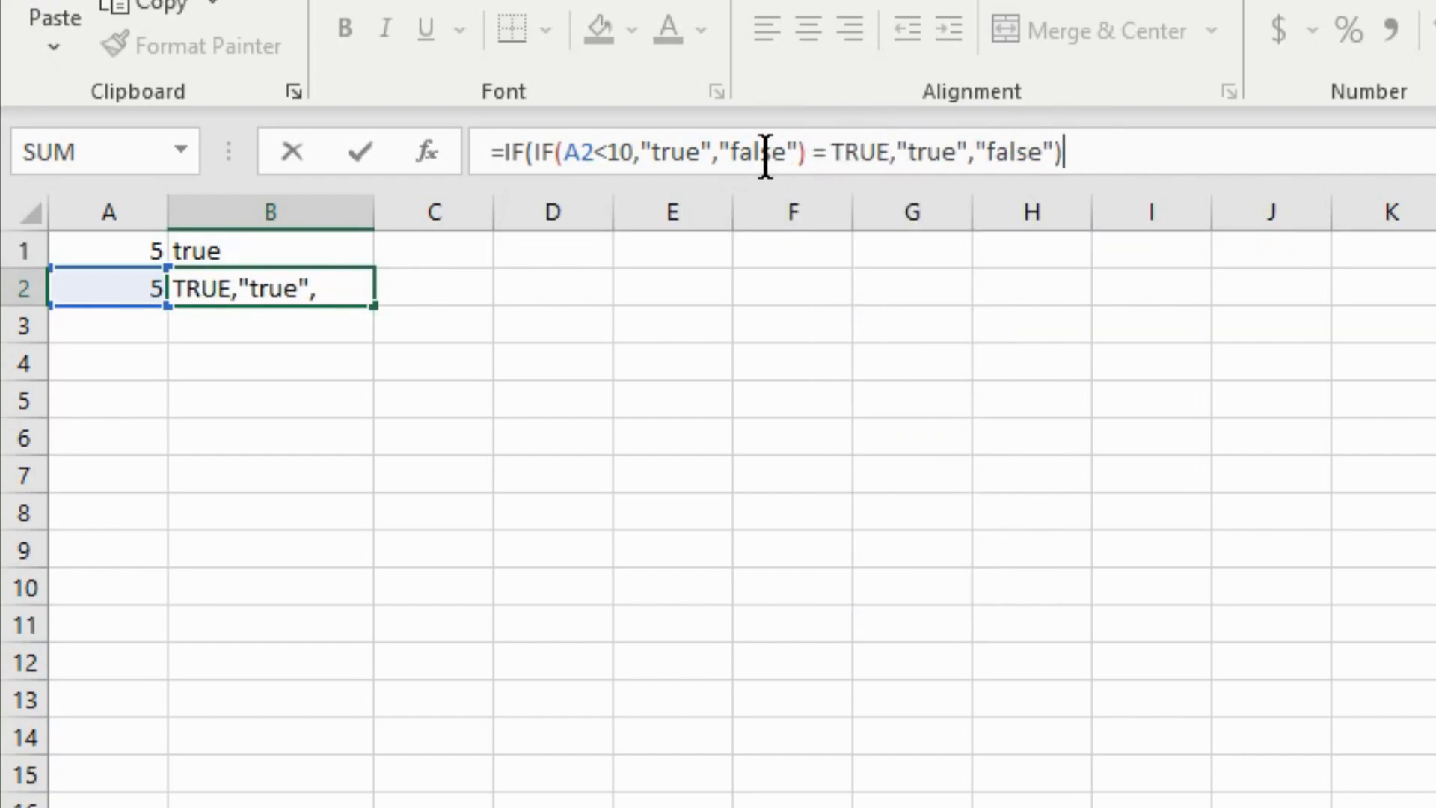
{"action": "left_click", "coordinate": [360, 153]}
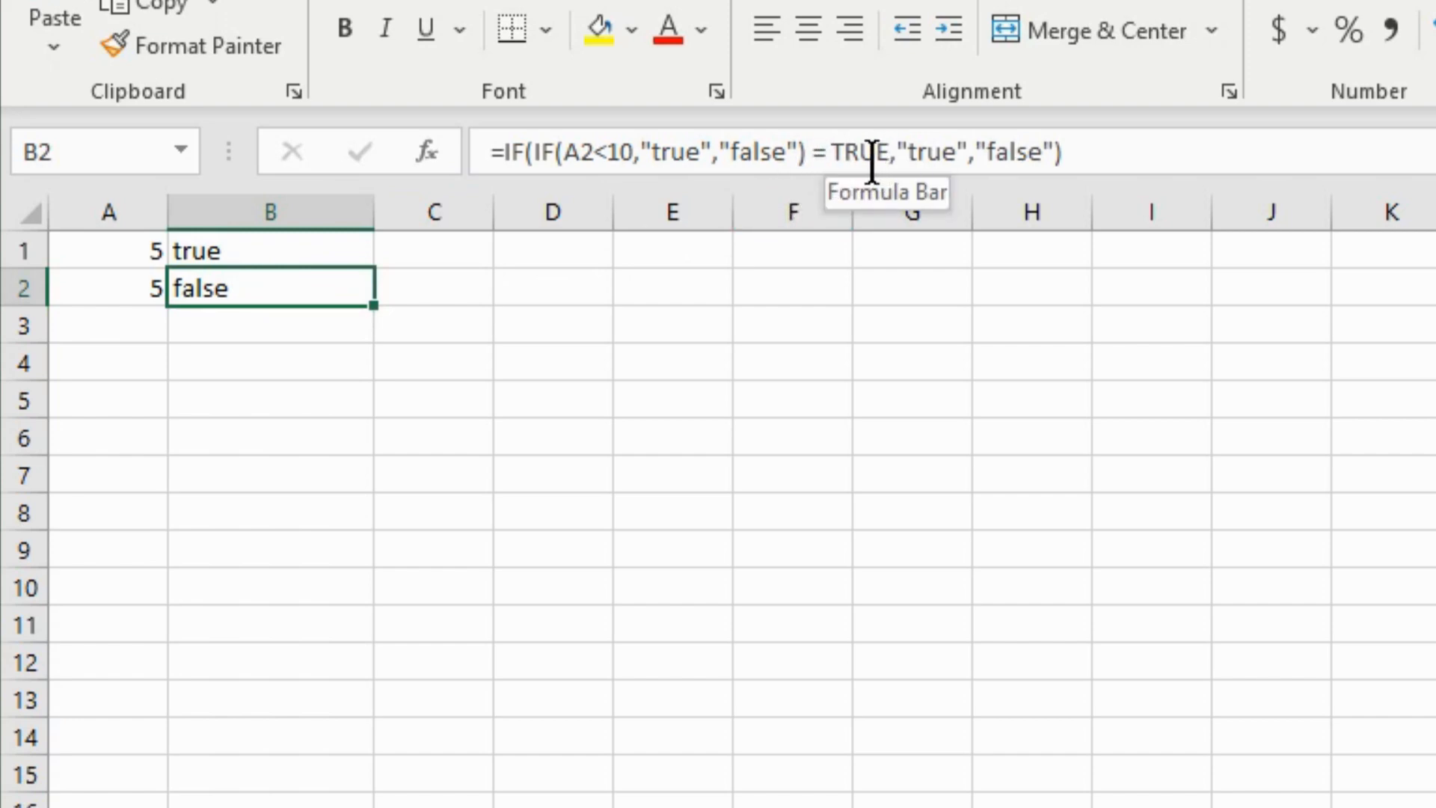
- Inspect B2's nested formula and A2's value to see why B2 shows false
{"action": "left_click", "coordinate": [598, 258]}
{"action": "left_click", "coordinate": [299, 282]}
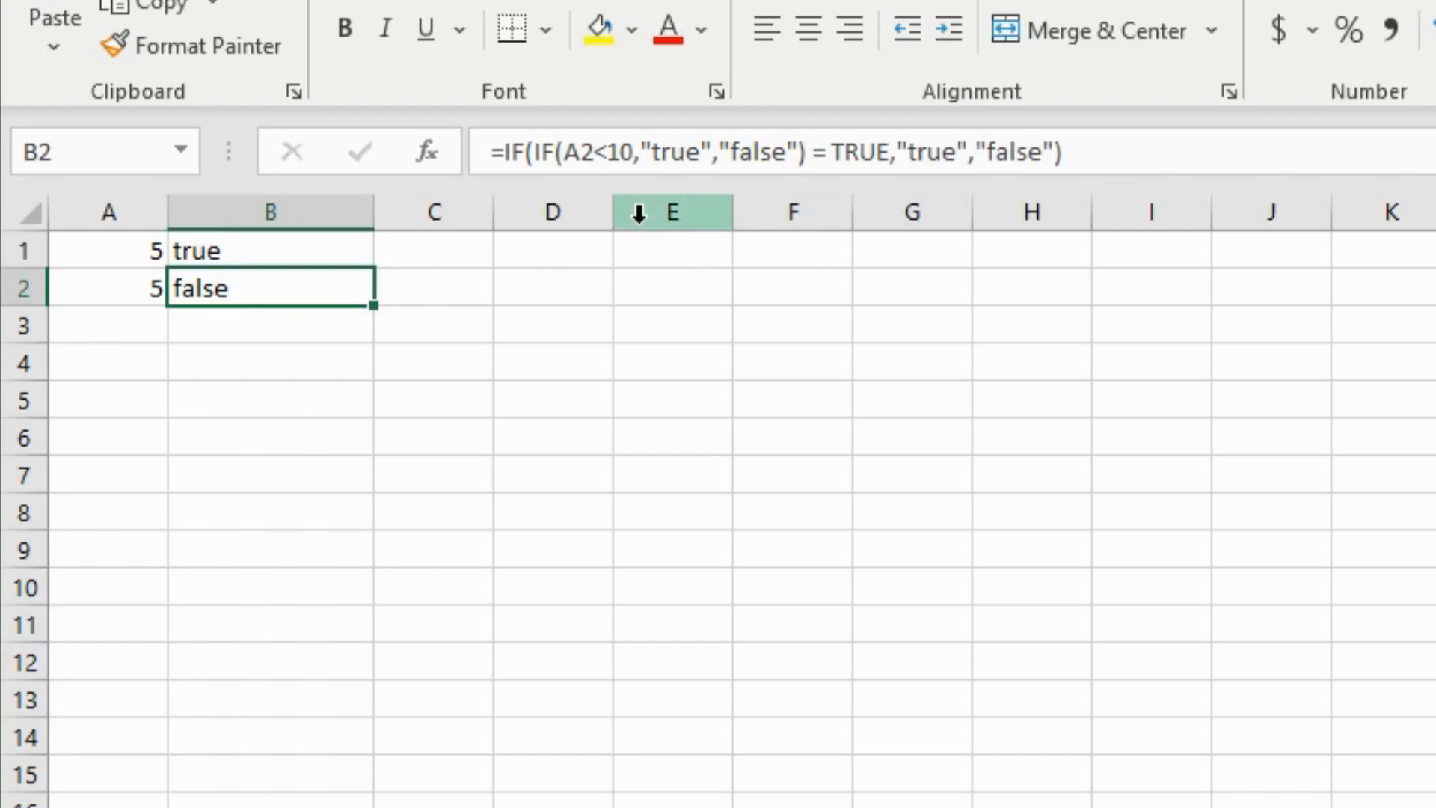
{"action": "left_click", "coordinate": [137, 291]}
{"action": "left_click", "coordinate": [282, 288]}
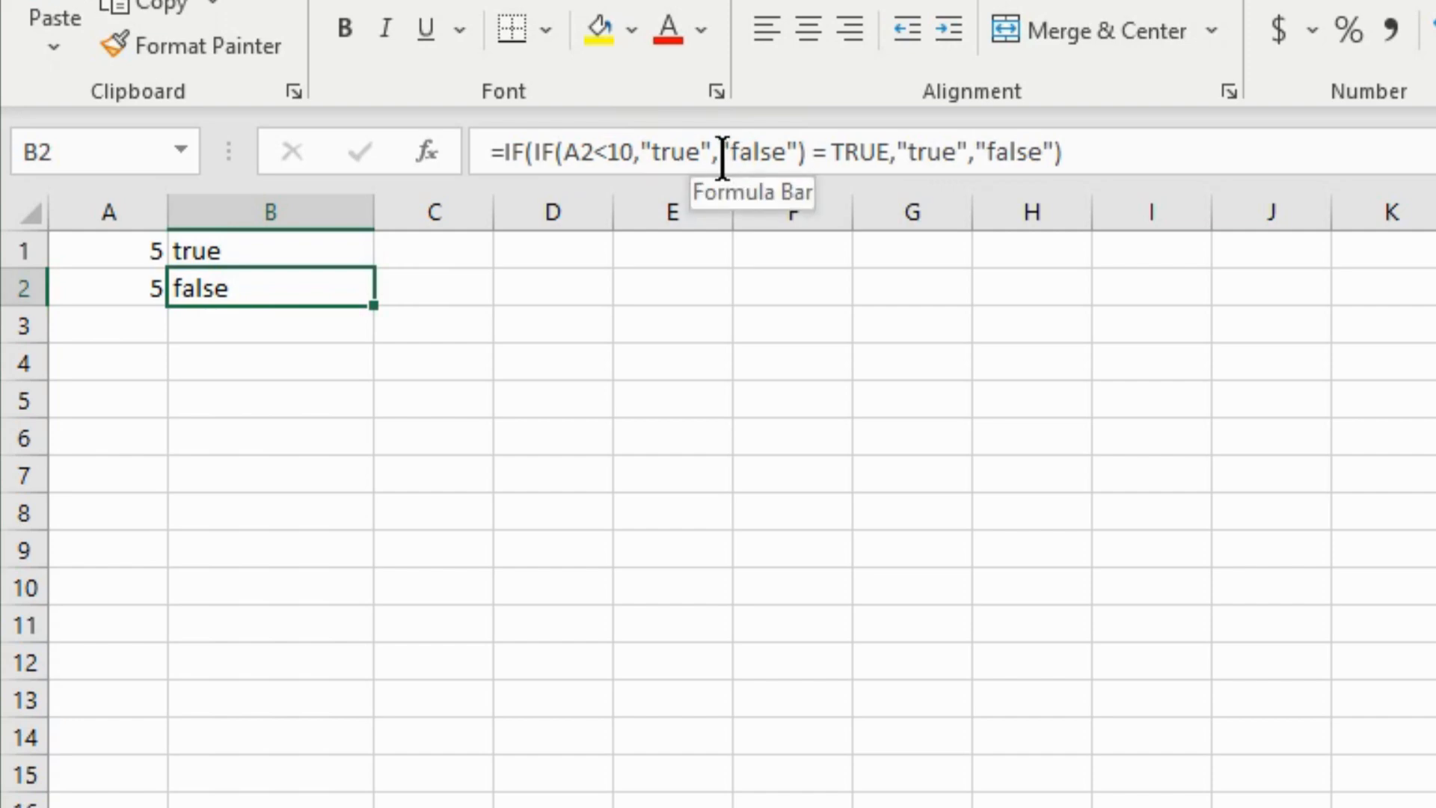
- Replace the inner IF's "true" result with logical TRUE
{"action": "left_click_drag", "start_coordinate": [888, 155], "coordinate": [835, 157]}
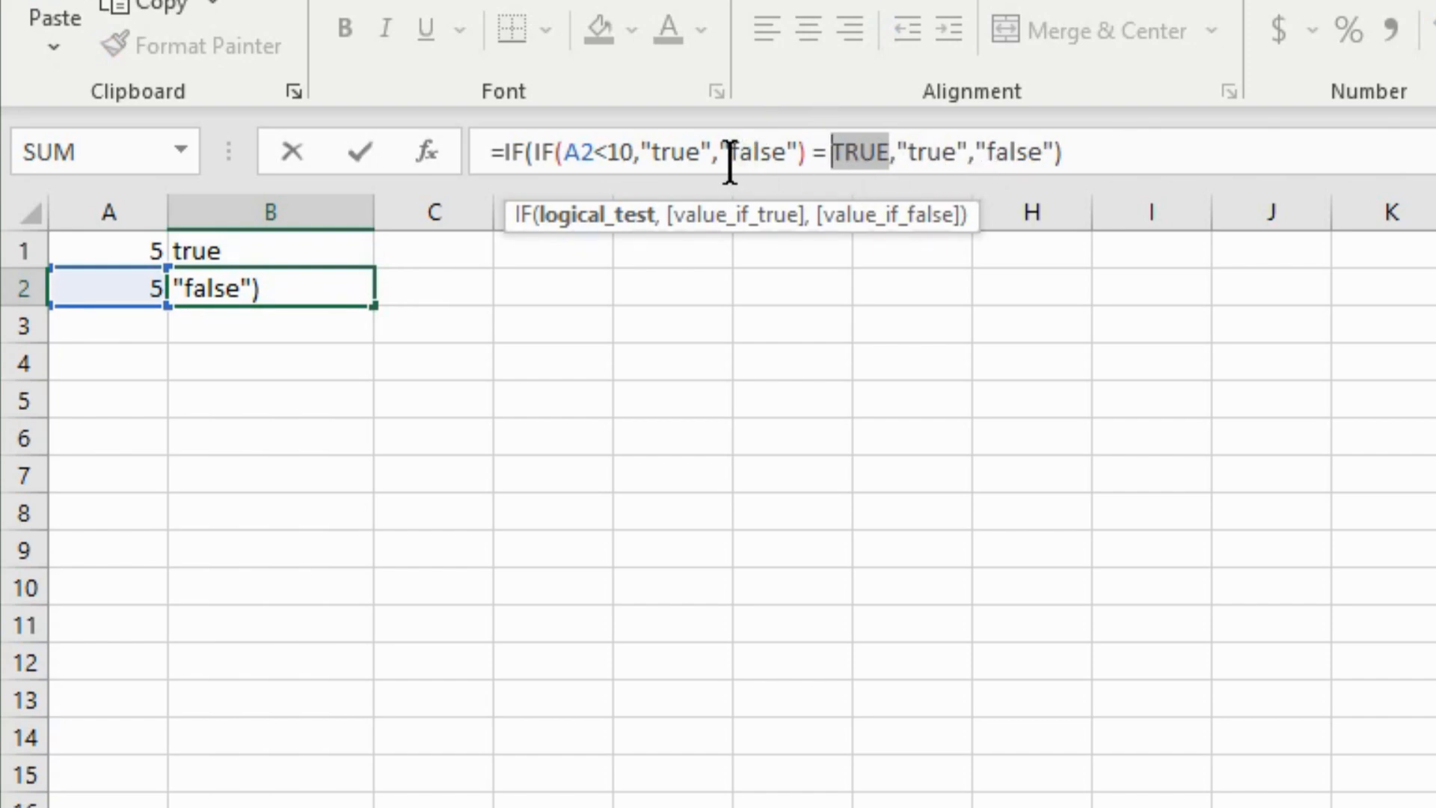
{"action": "left_click_drag", "start_coordinate": [718, 153], "coordinate": [641, 152]}
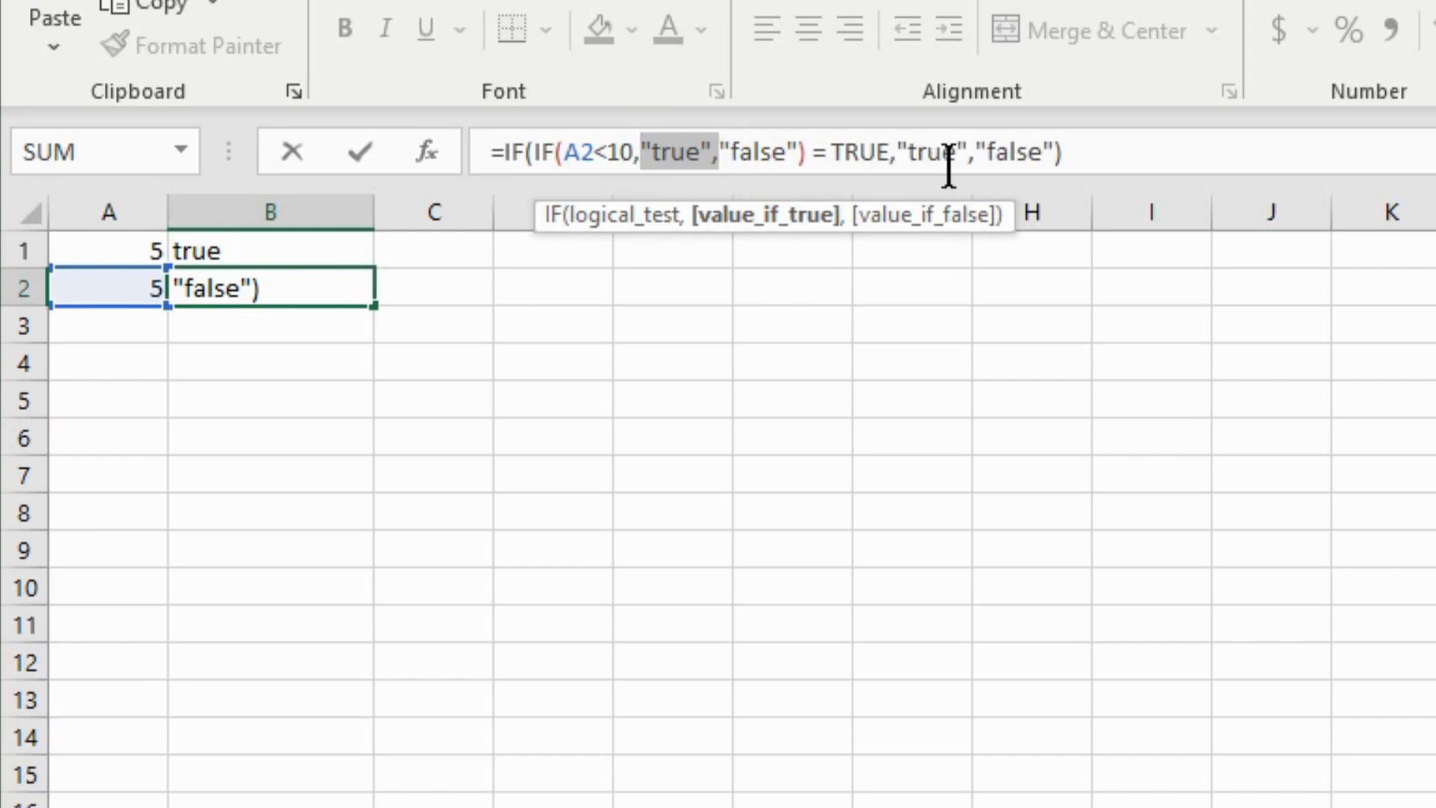
{"action": "left_click_drag", "start_coordinate": [711, 151], "coordinate": [642, 157]}
{"action": "type", "text": "tr"}
{"action": "key", "text": "BackSpace"}
{"action": "type", "text": "rue"}
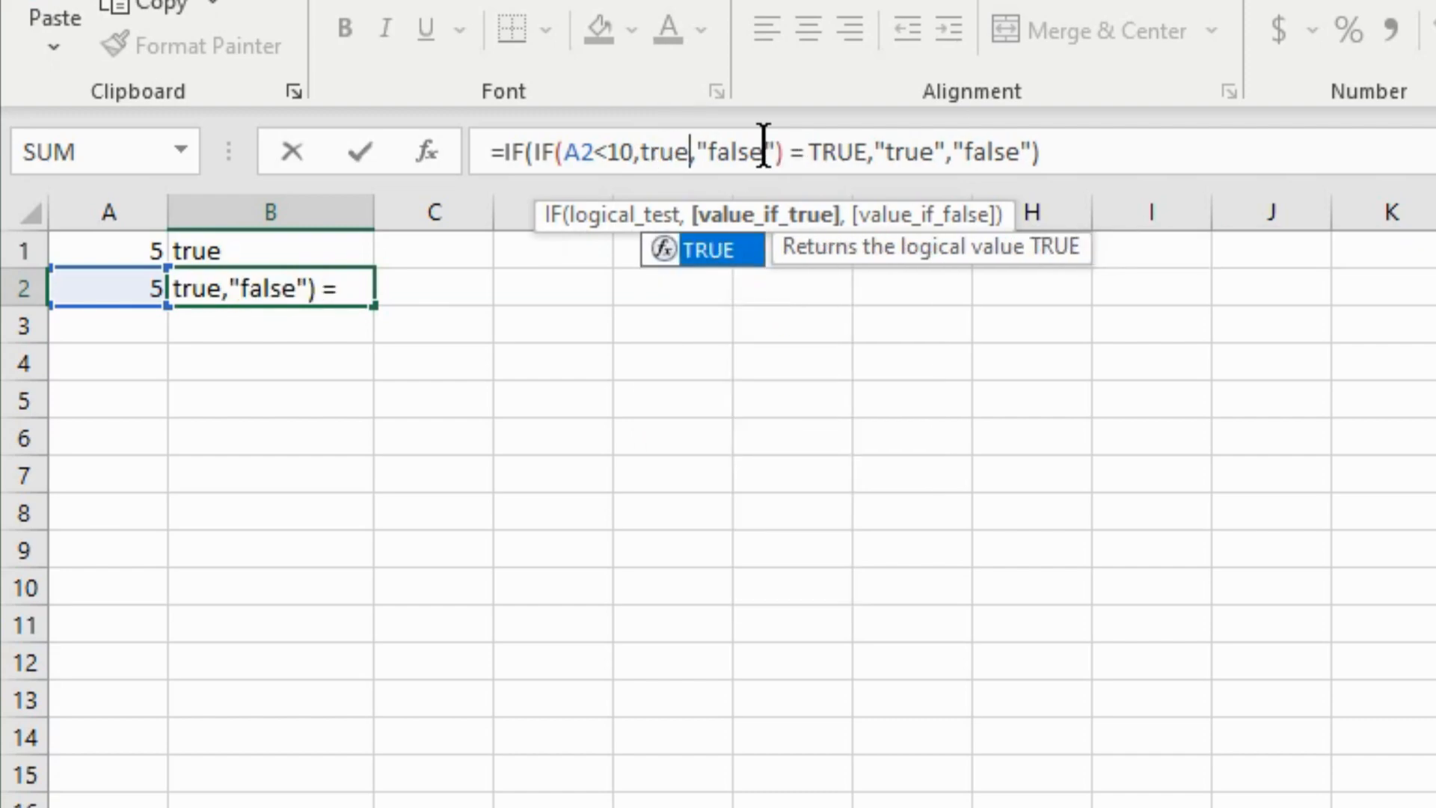
{"action": "double_click", "coordinate": [715, 256]}
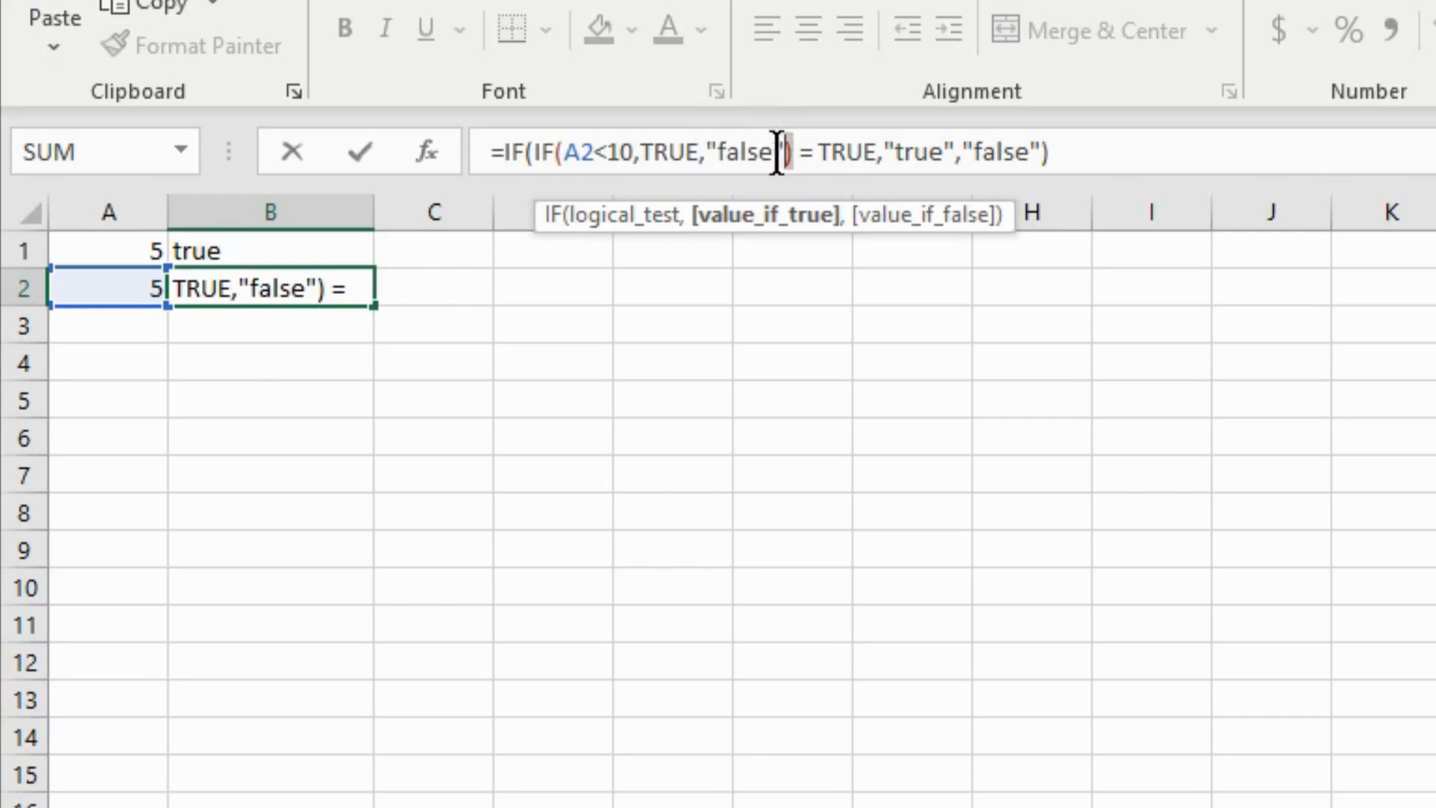
- Replace the inner IF's "false" with logical FALSE, so B2 shows true
{"action": "left_click_drag", "start_coordinate": [787, 153], "coordinate": [705, 151]}
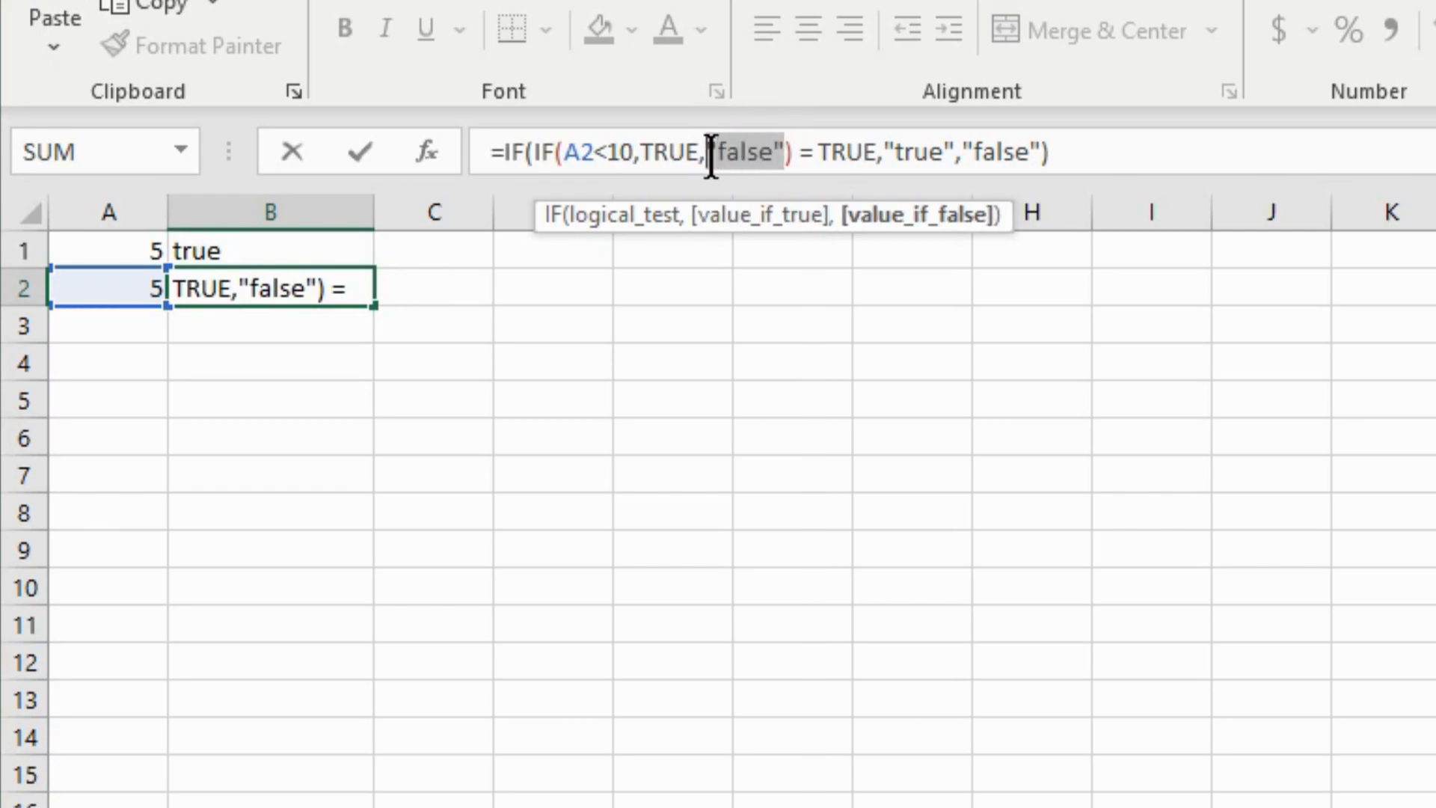
{"action": "type", "text": "fa"}
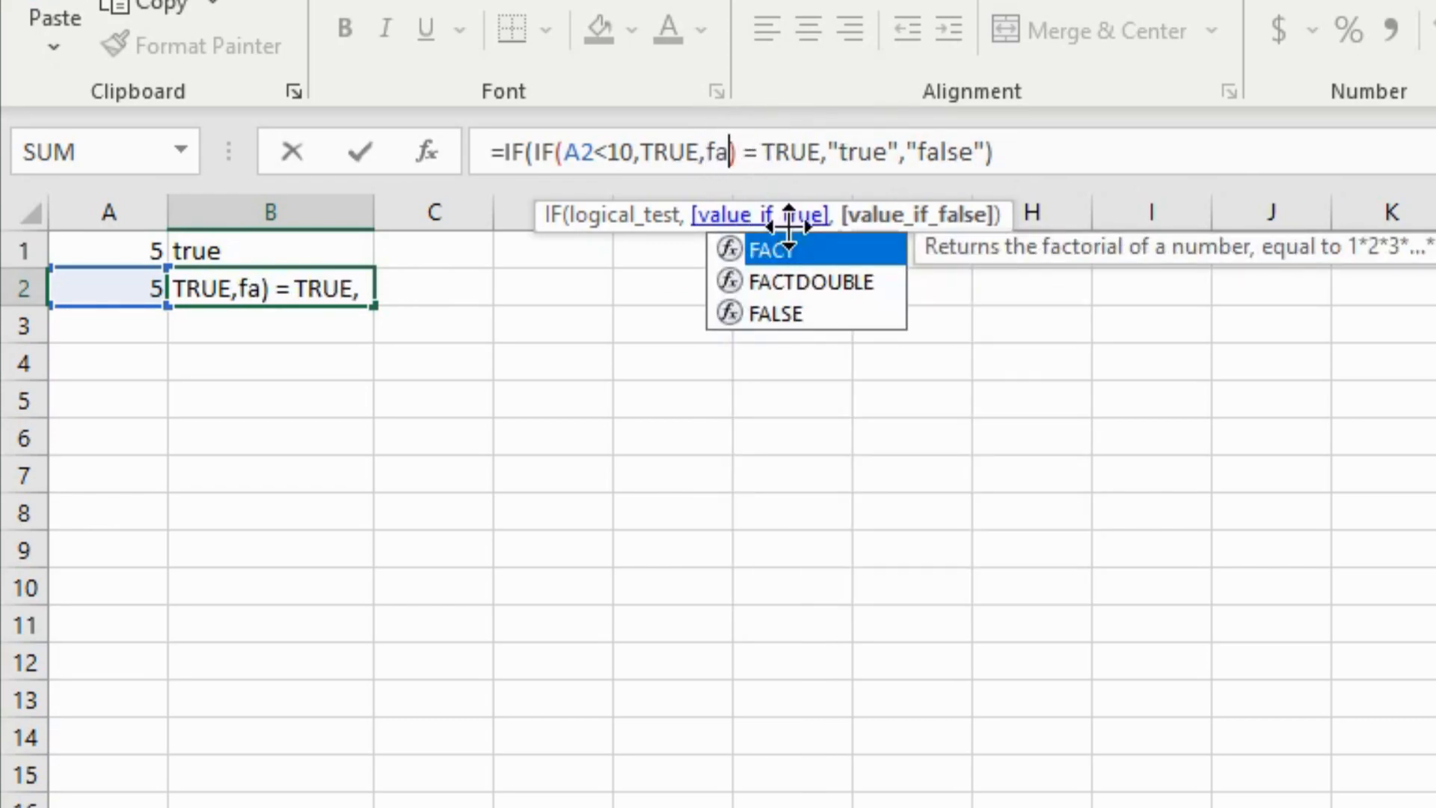
{"action": "double_click", "coordinate": [794, 314]}
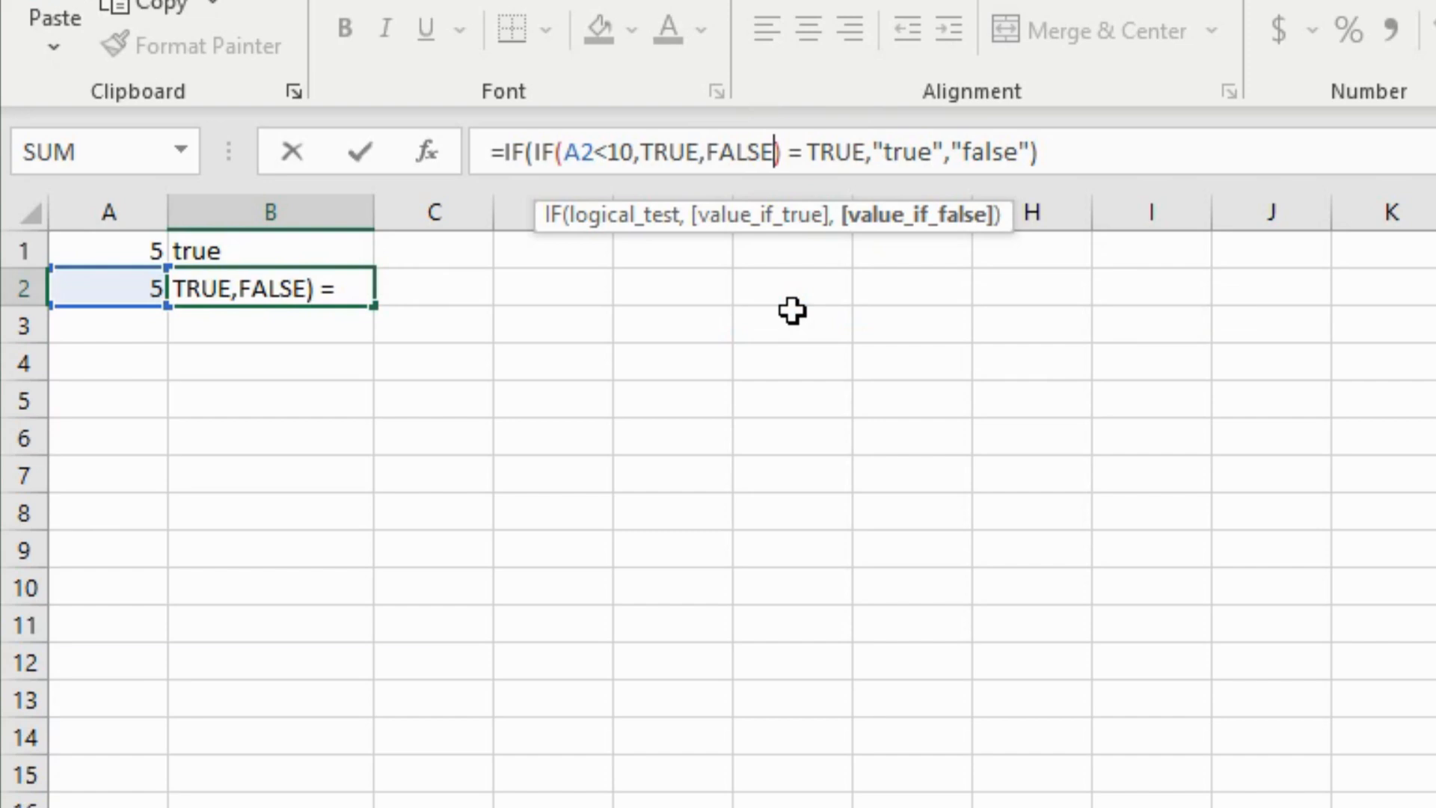
{"action": "left_click", "coordinate": [360, 153]}
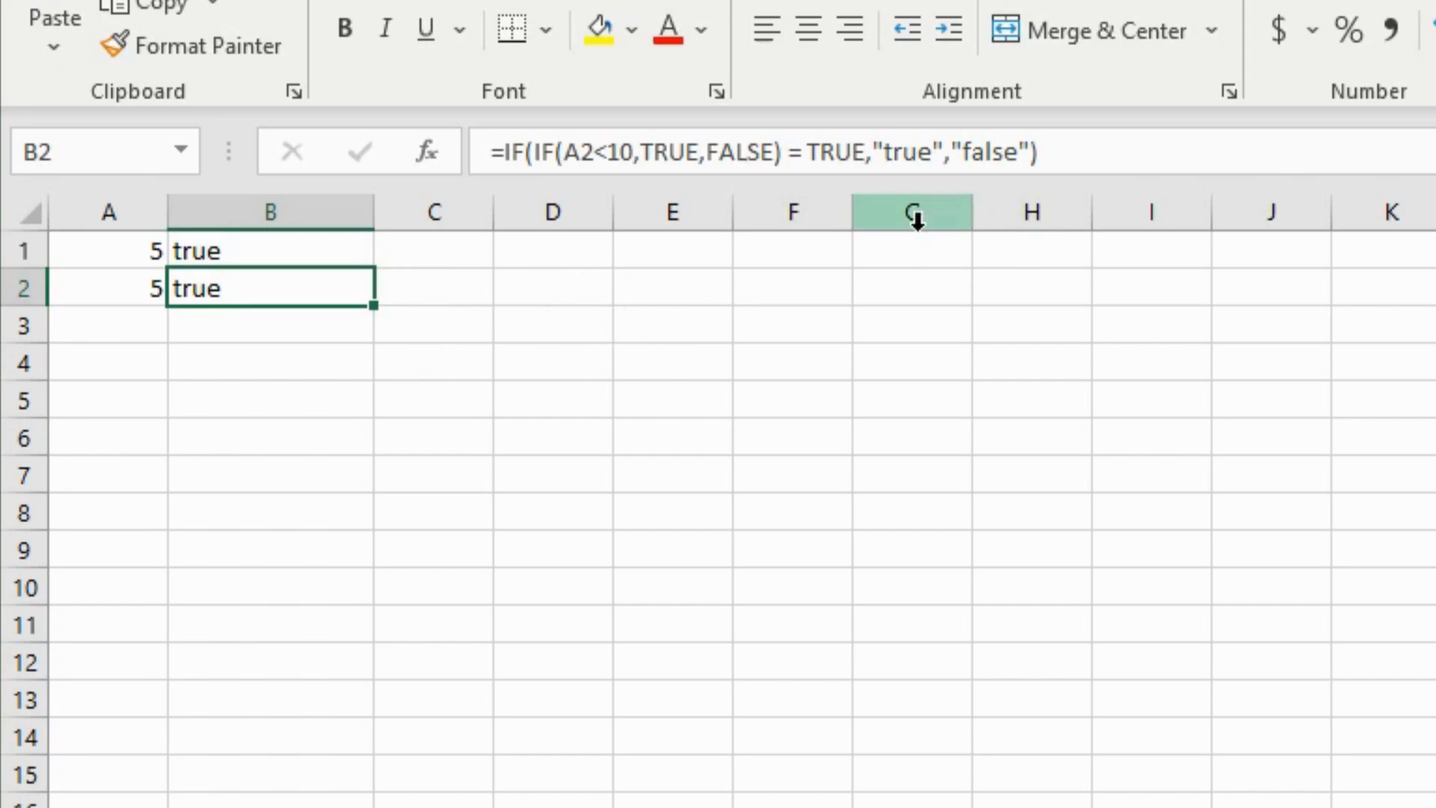
- Fill B2's nested IF formula down into B3
{"action": "left_click", "coordinate": [362, 372]}
{"action": "left_click", "coordinate": [360, 311]}
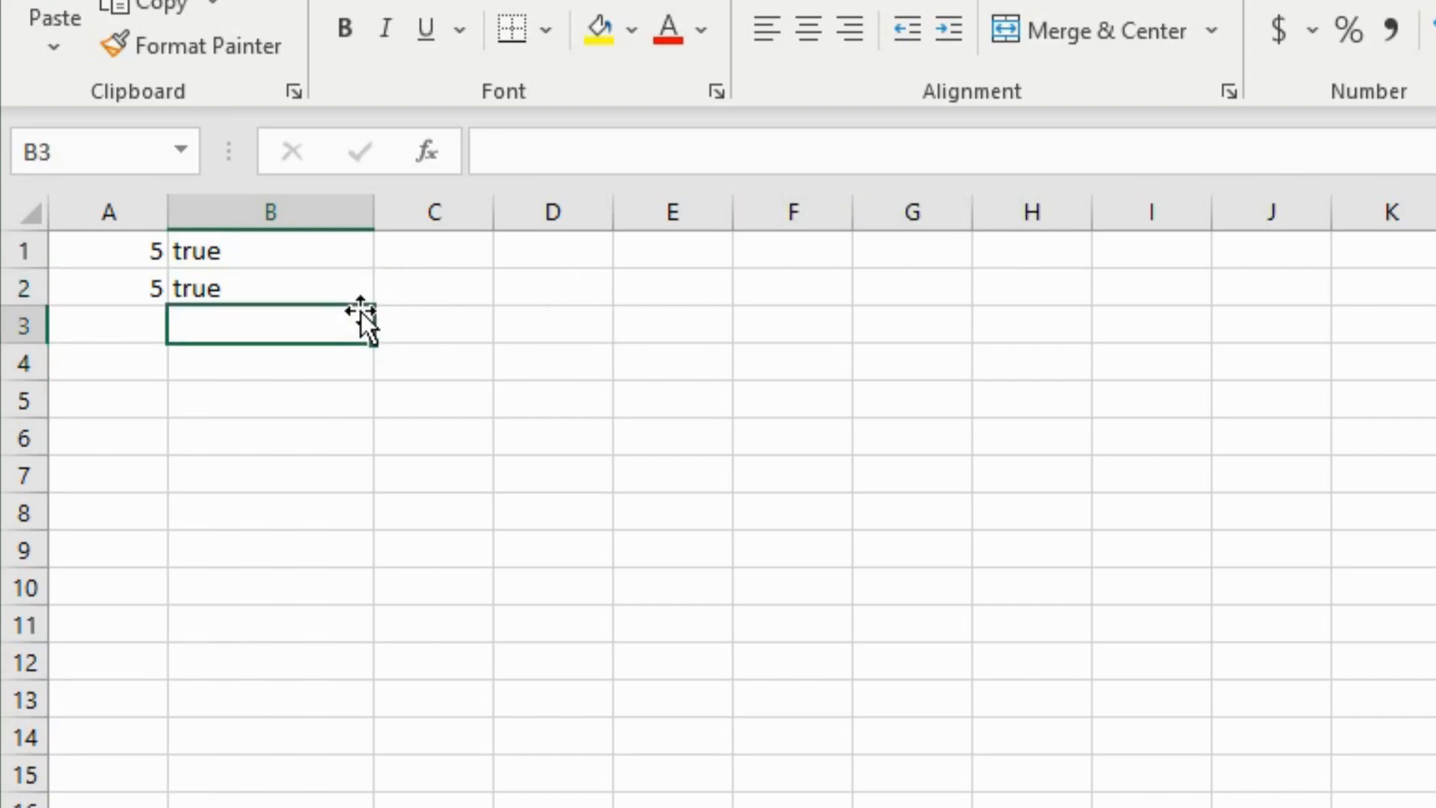
{"action": "left_click", "coordinate": [364, 292]}
{"action": "left_click_drag", "start_coordinate": [375, 304], "coordinate": [382, 338]}
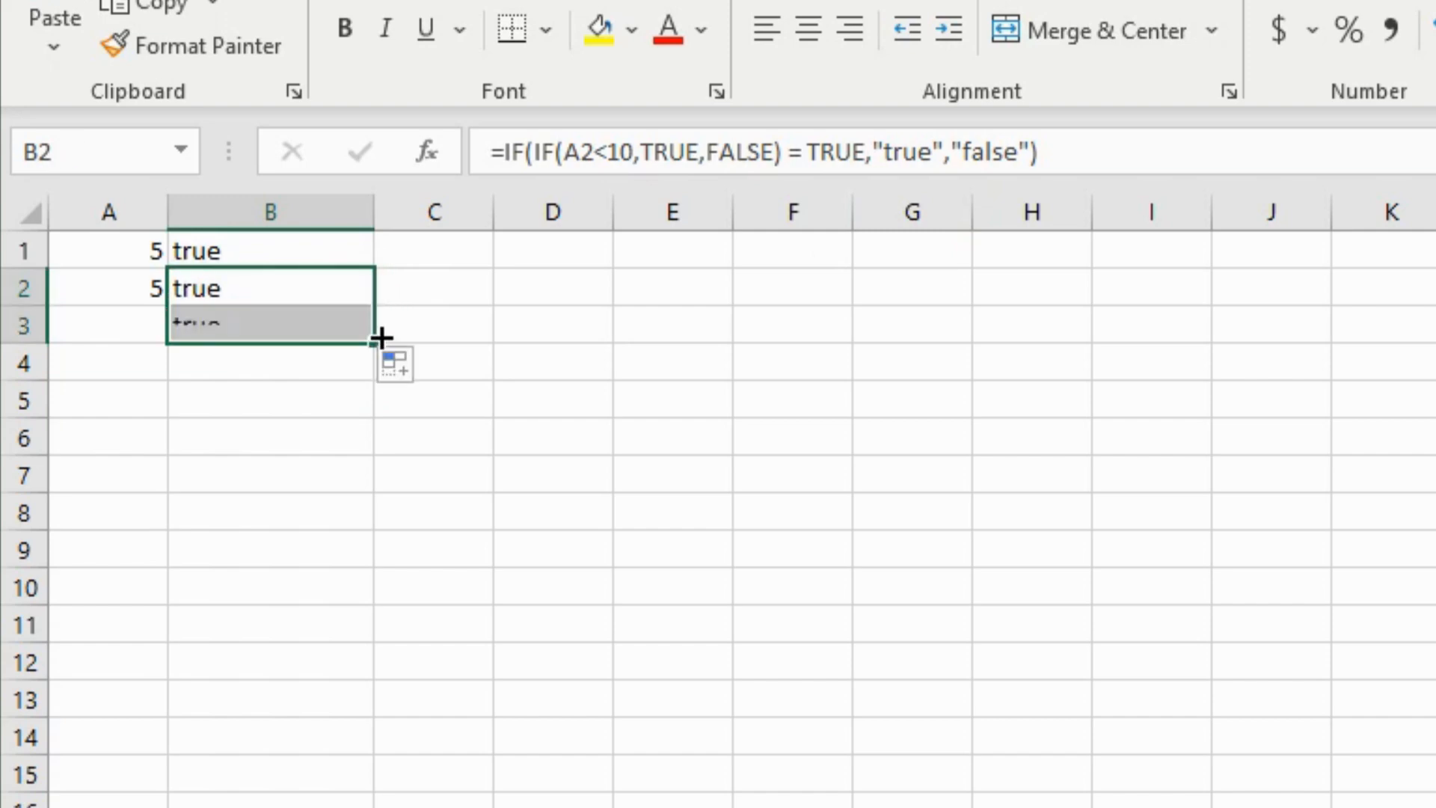
{"action": "left_click", "coordinate": [276, 327]}
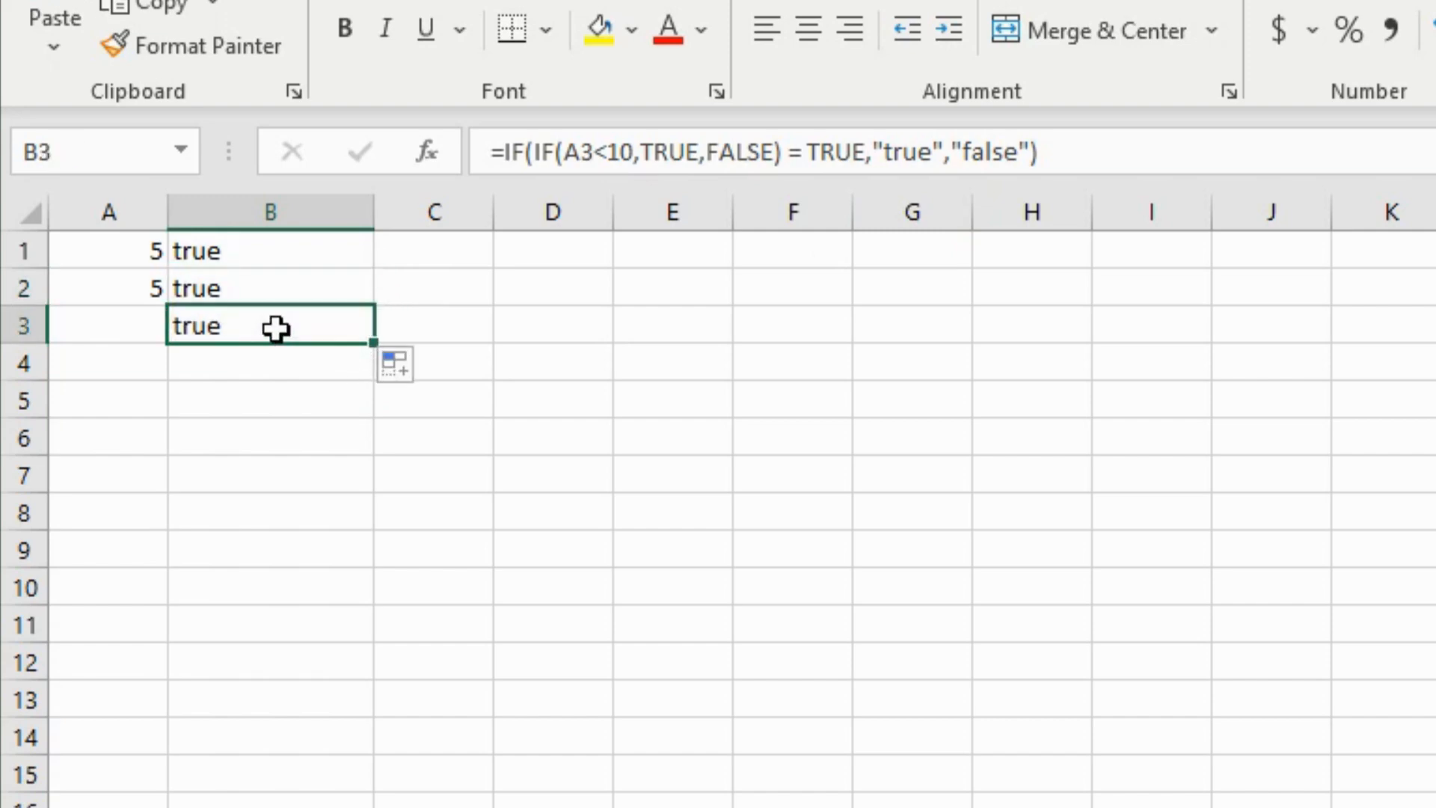
- Enter 10 in A3, making B3 display false
{"action": "left_click", "coordinate": [147, 327]}
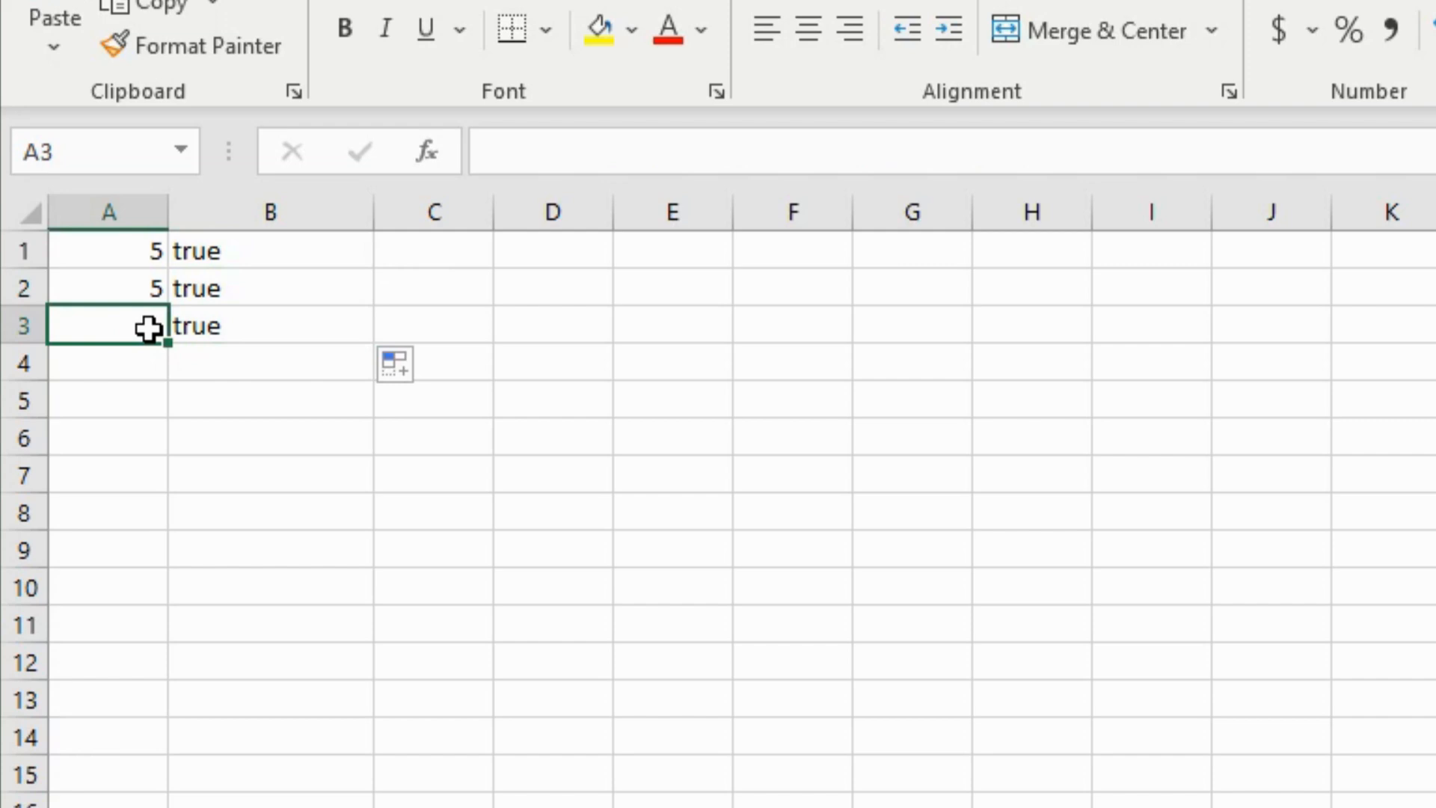
{"action": "type", "text": "10"}
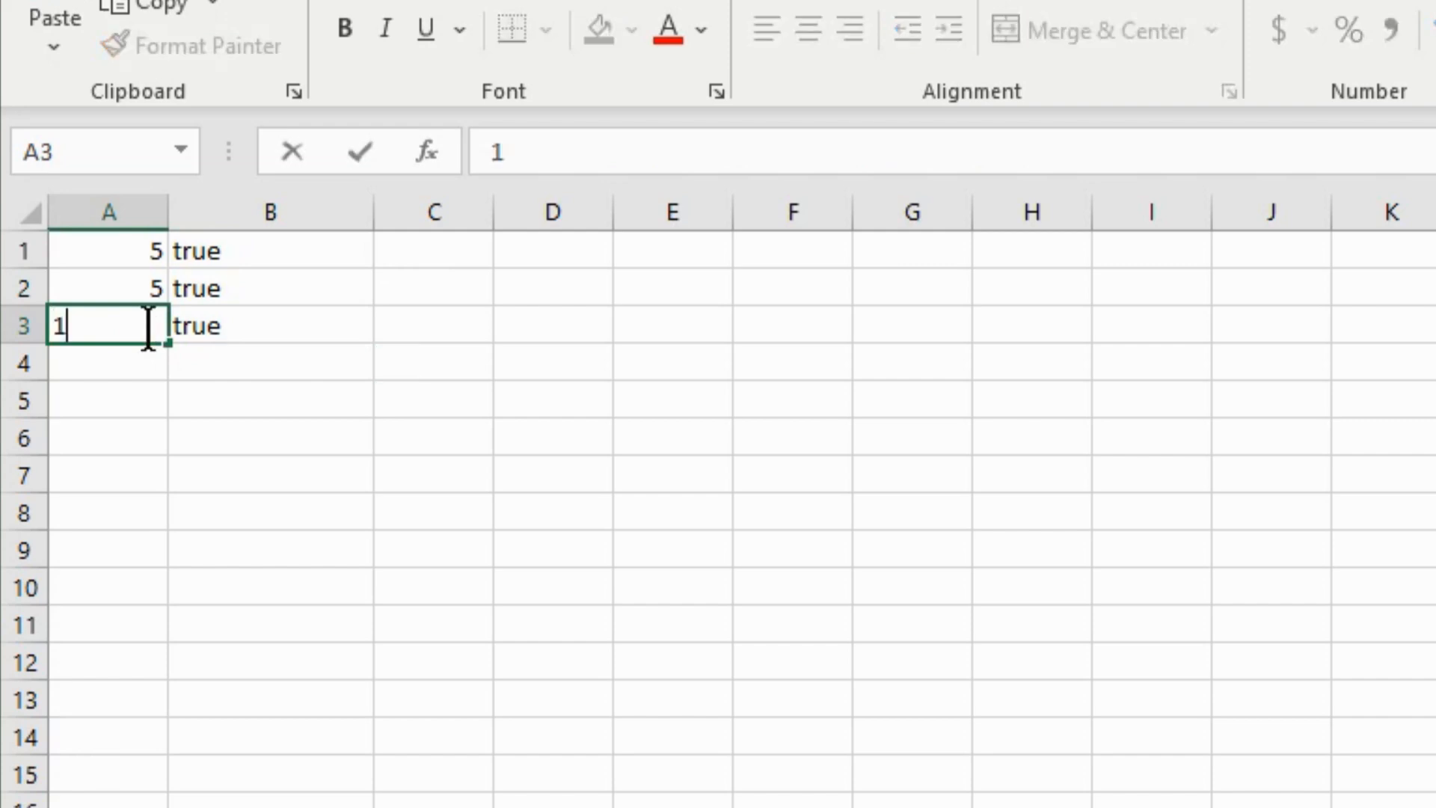
{"action": "left_click", "coordinate": [244, 339]}
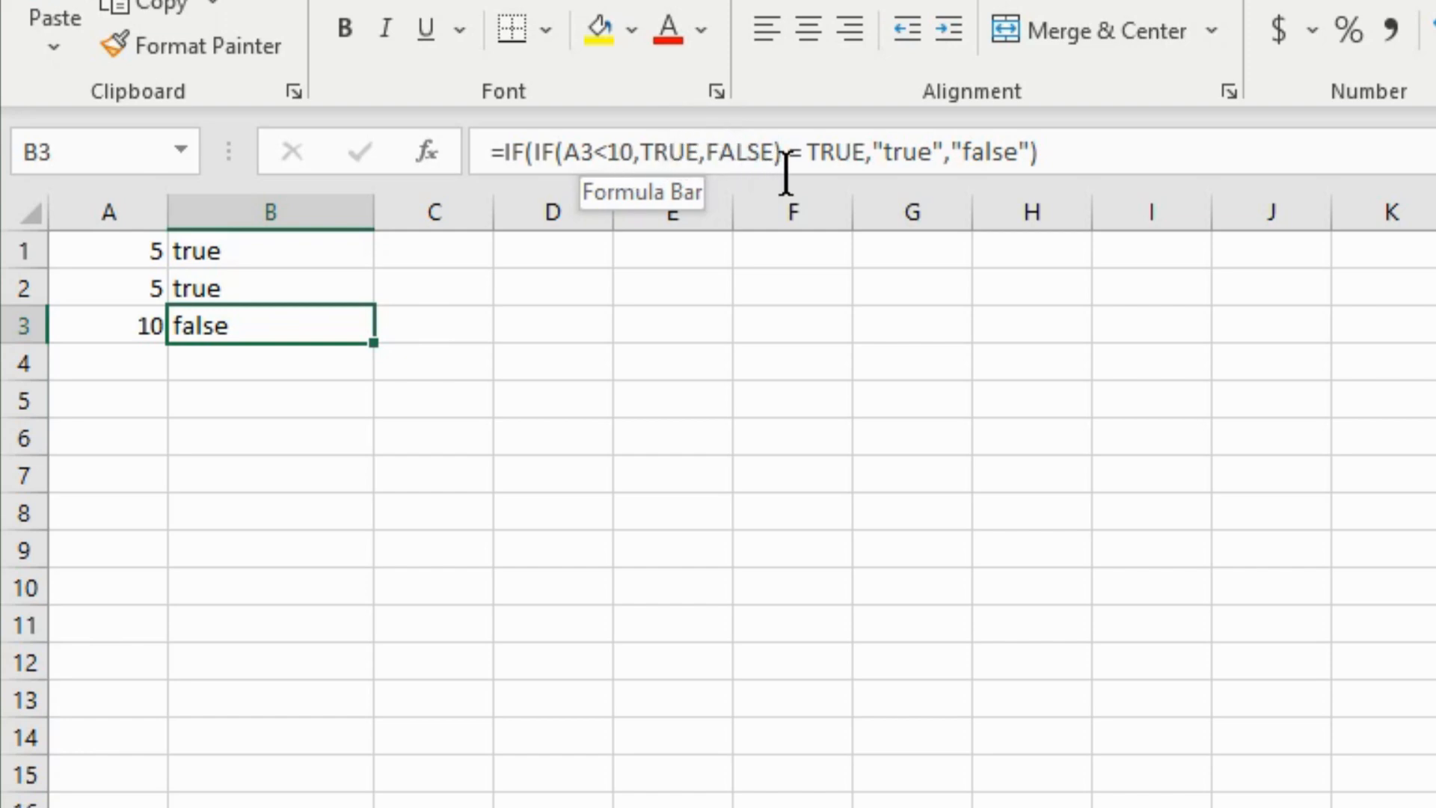
- Delete the nested comparison from B3's formula, leaving a single IF on A3<10
{"action": "left_click", "coordinate": [868, 152]}
{"action": "left_click", "coordinate": [854, 152]}
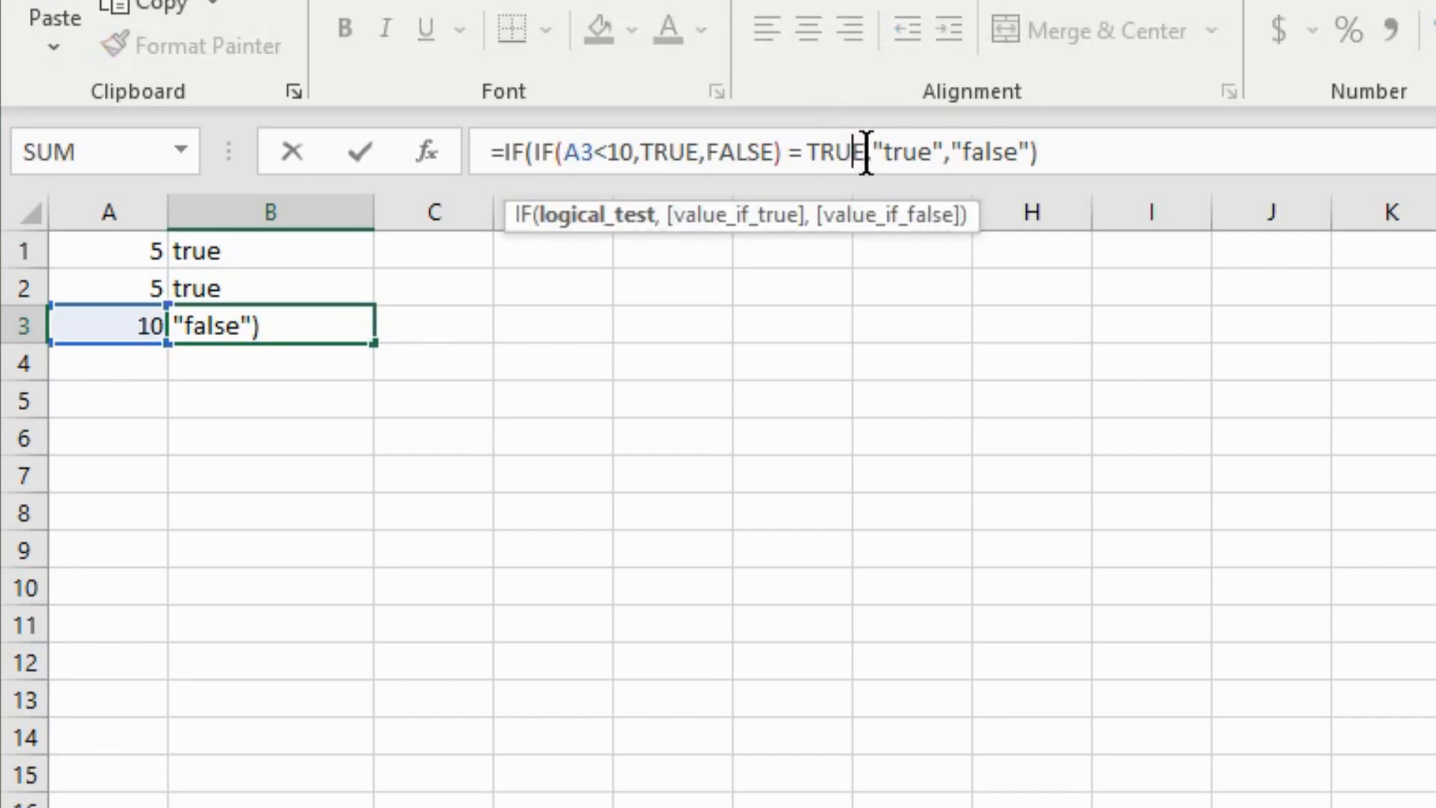
{"action": "left_click_drag", "start_coordinate": [865, 153], "coordinate": [534, 151]}
{"action": "key", "text": "BackSpace"}
{"action": "key", "text": "BackSpace"}
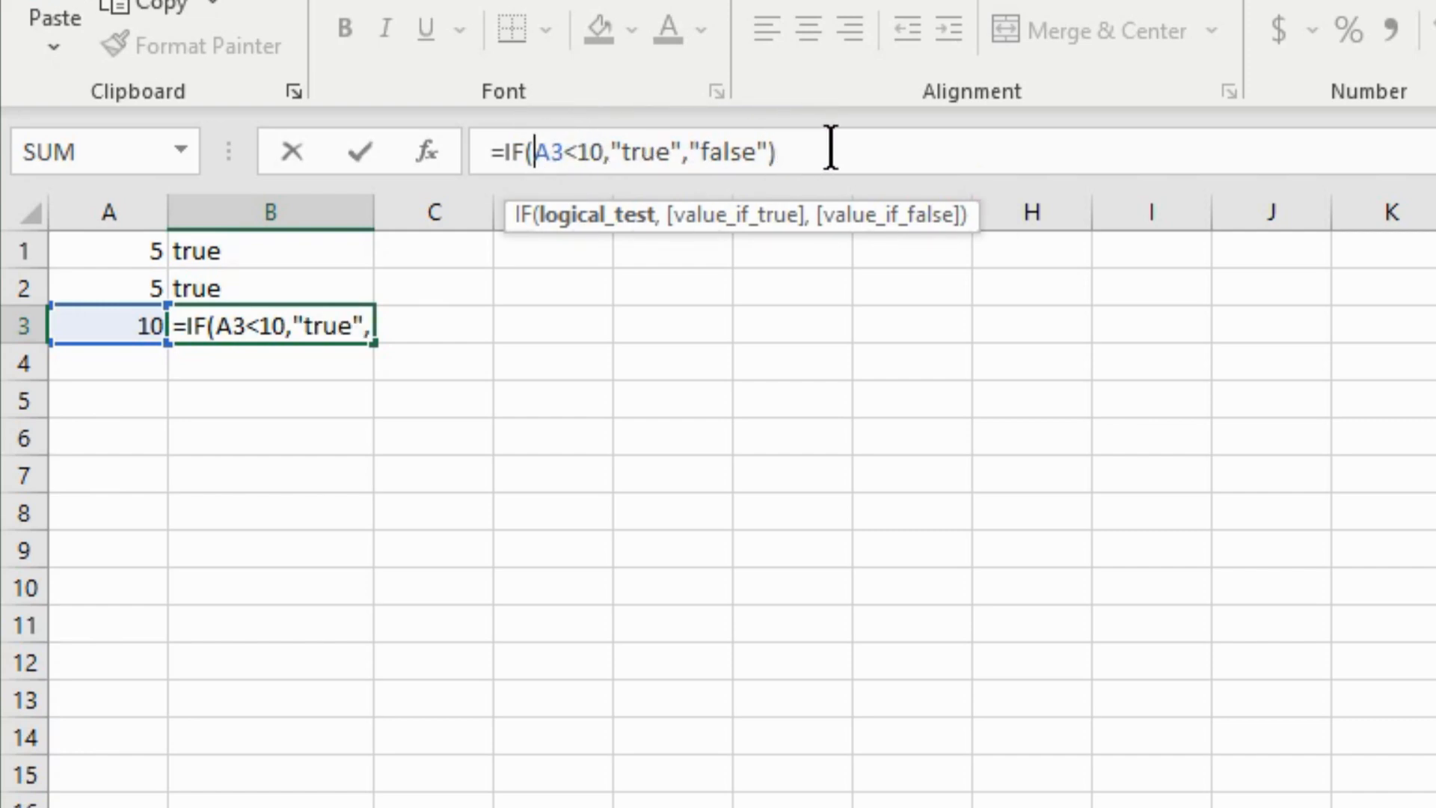
- Replace the "false" result with A1*A2 so B3 shows 25
{"action": "left_click", "coordinate": [758, 150]}
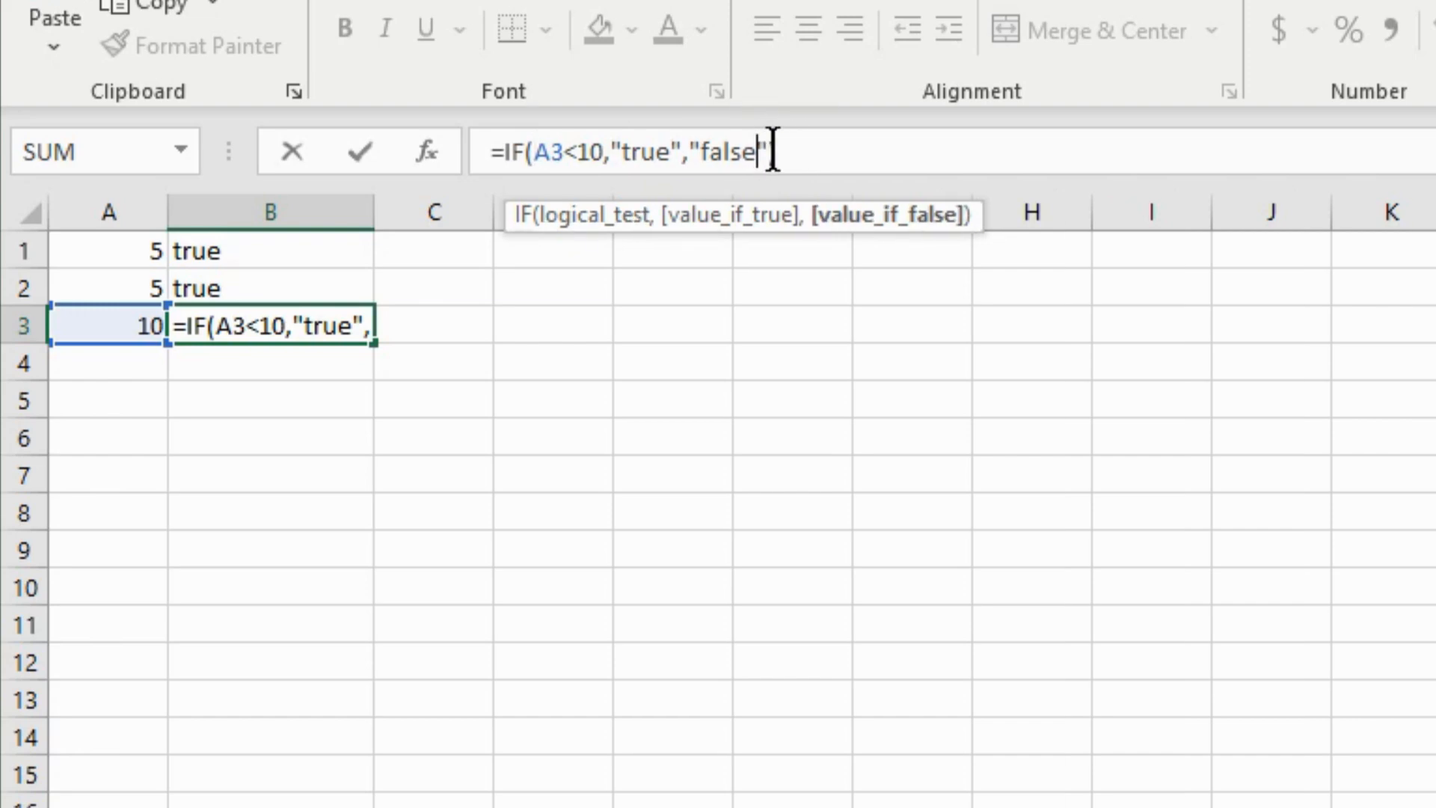
{"action": "left_click_drag", "start_coordinate": [773, 150], "coordinate": [684, 152]}
{"action": "key", "text": "BackSpace"}
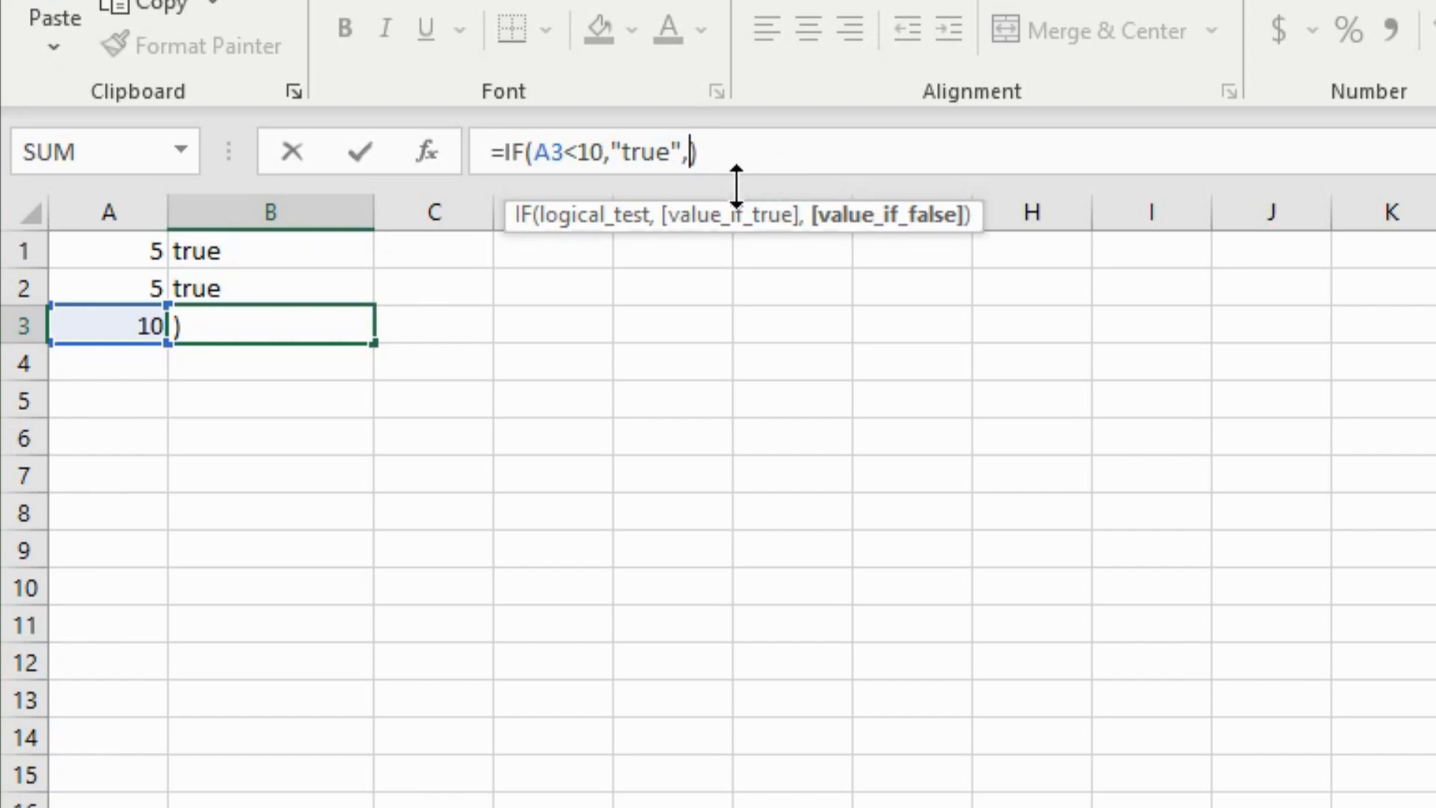
{"action": "left_click", "coordinate": [127, 254]}
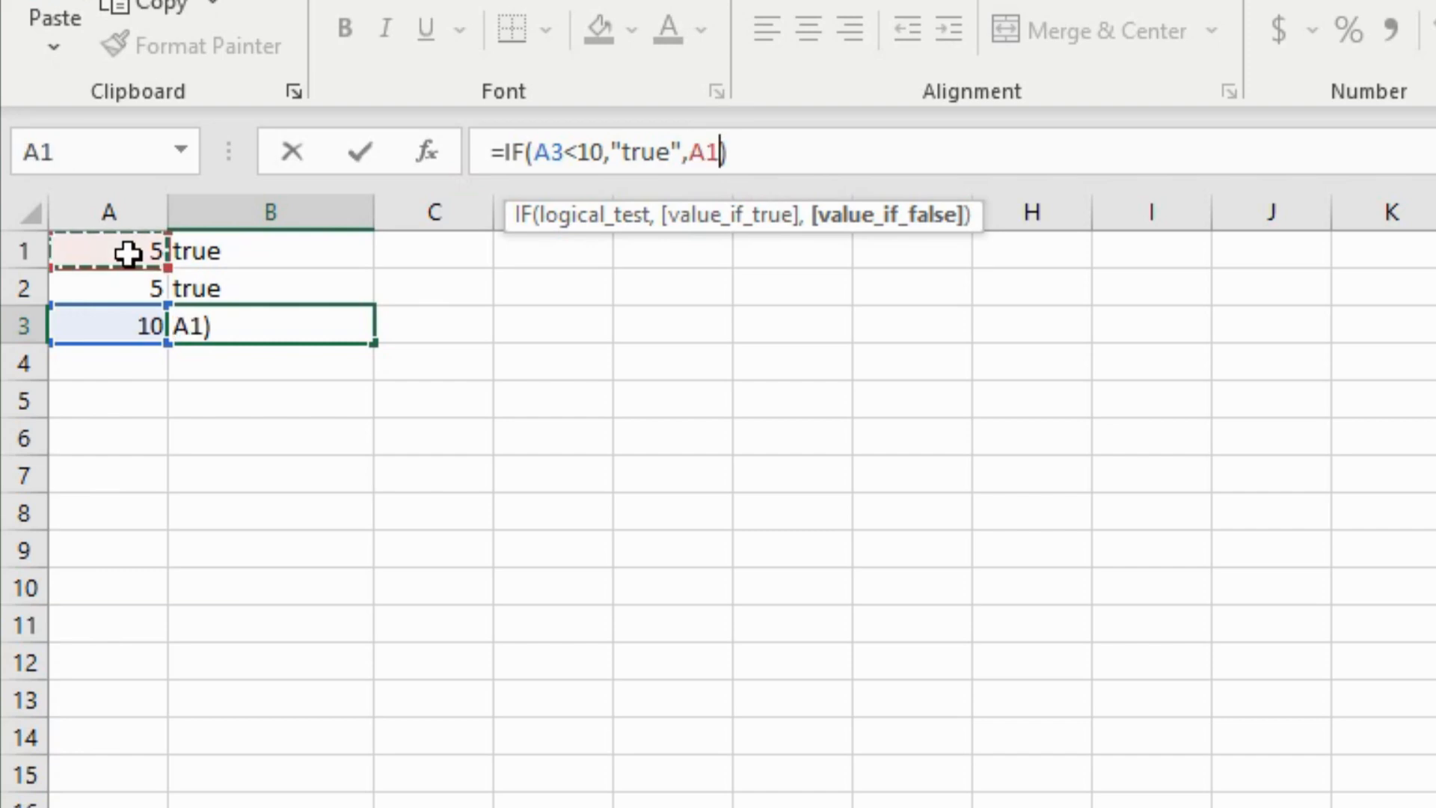
{"action": "key", "text": "Return"}
{"action": "type", "text": "*"}
{"action": "left_click", "coordinate": [119, 281]}
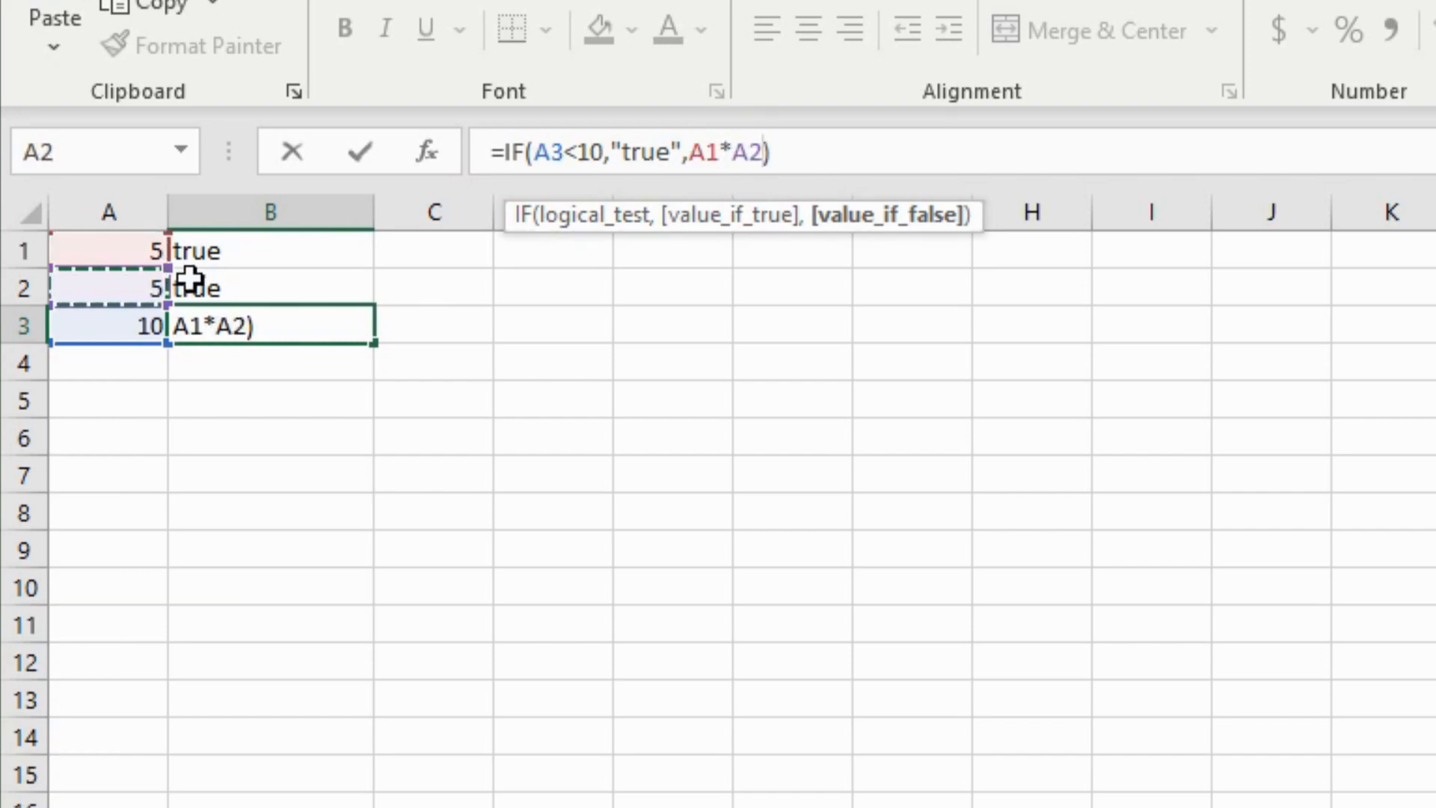
{"action": "left_click", "coordinate": [367, 160]}
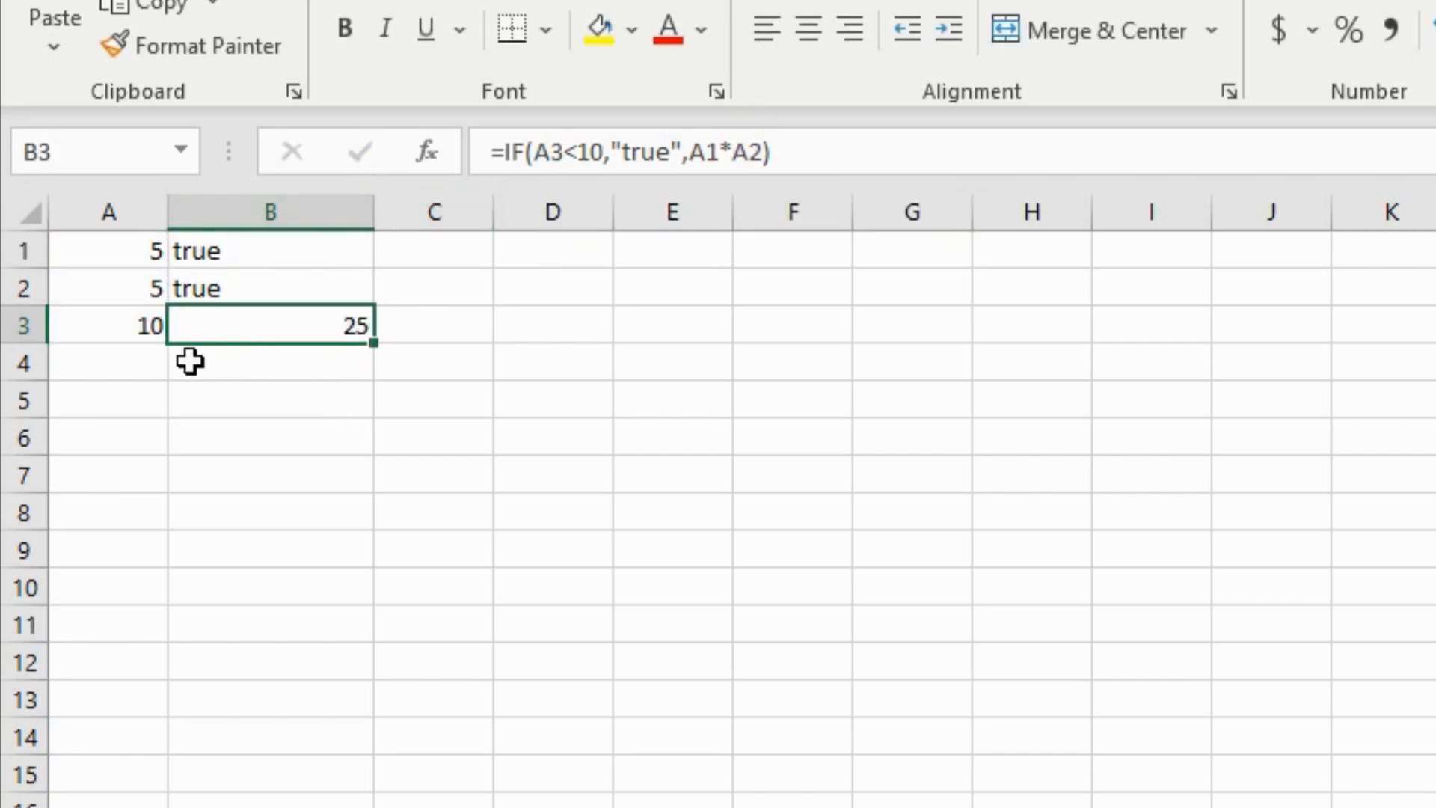
{"action": "left_click", "coordinate": [346, 393]}
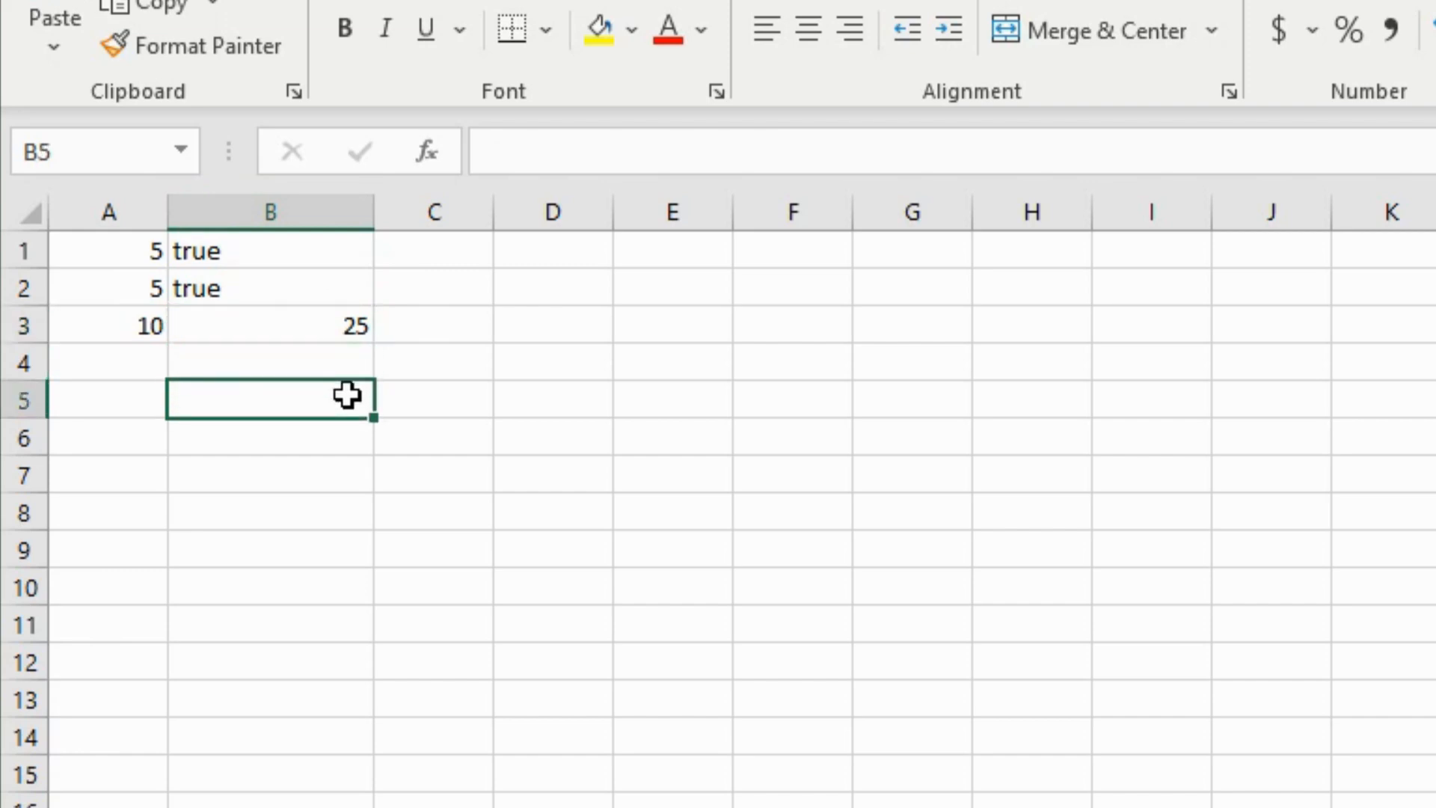